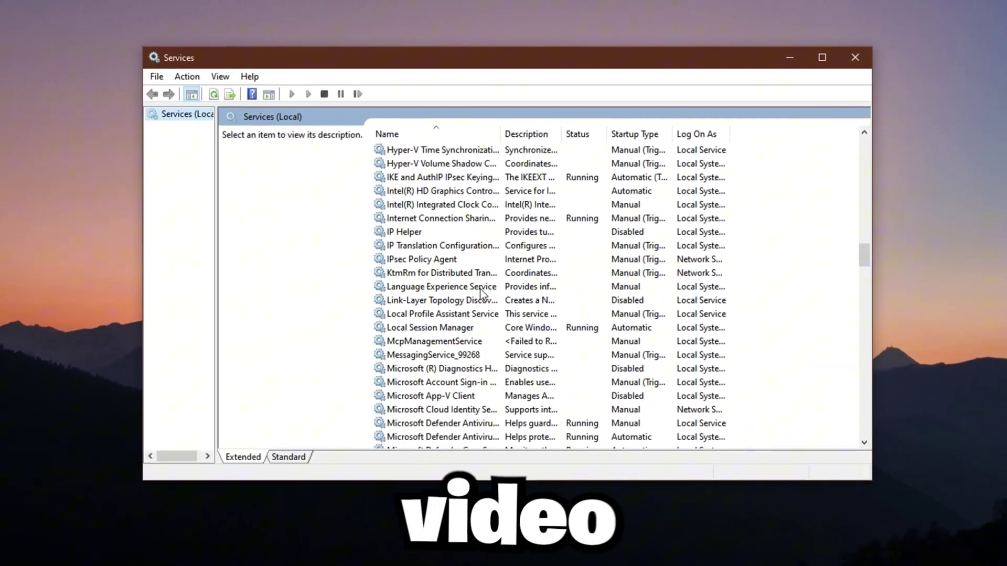
Scroll Registry Editor down to the Multimedia\SystemProfile\Tasks\Games key and its values.
scroll(480, 292, "down", 5)
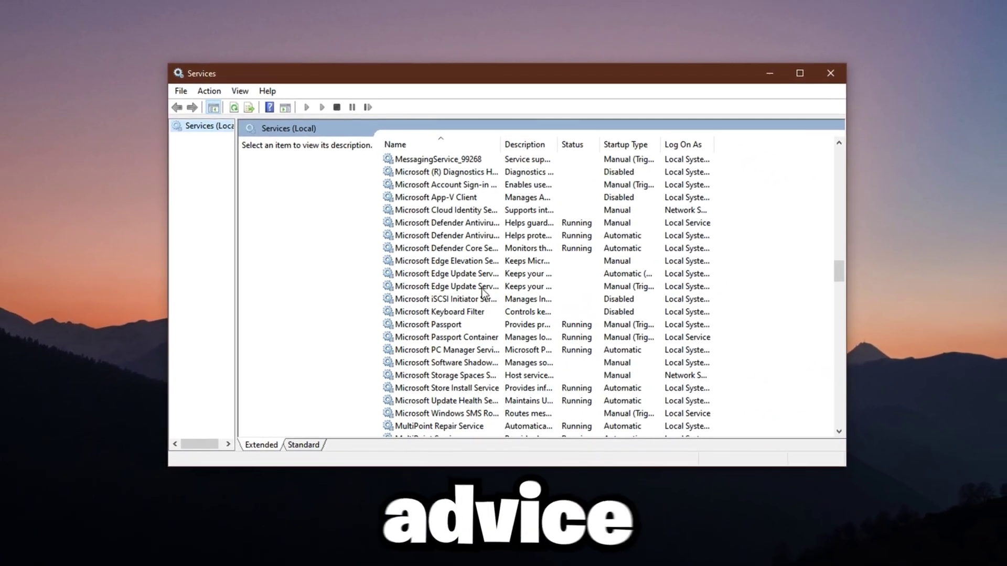
scroll(482, 292, "down", 5)
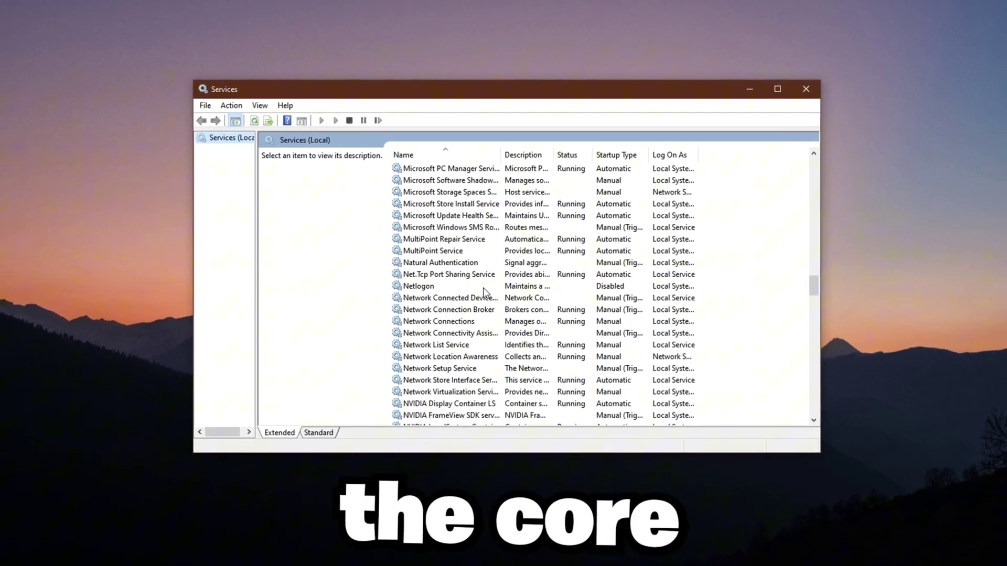
scroll(484, 292, "down", 5)
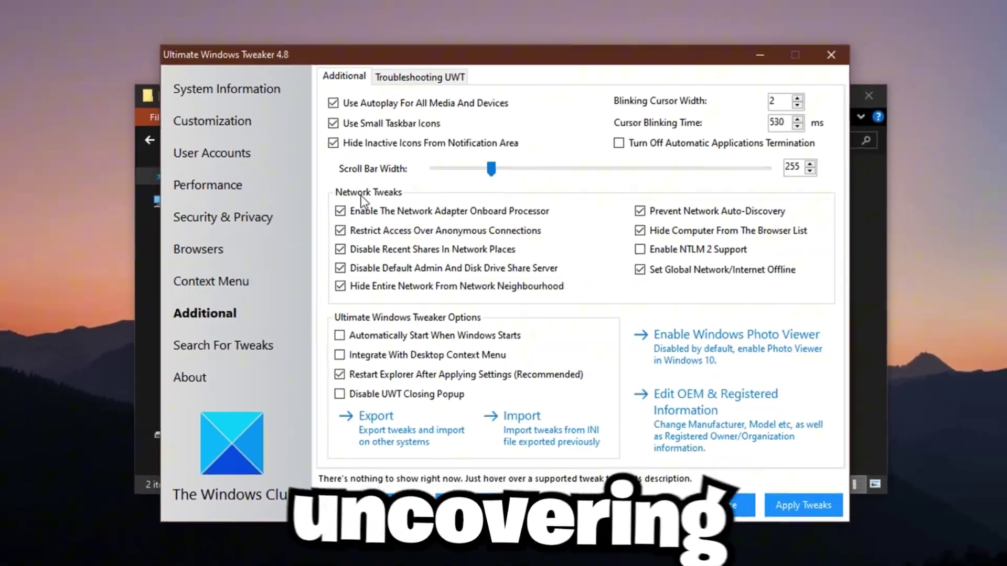
mouse_move(401, 213)
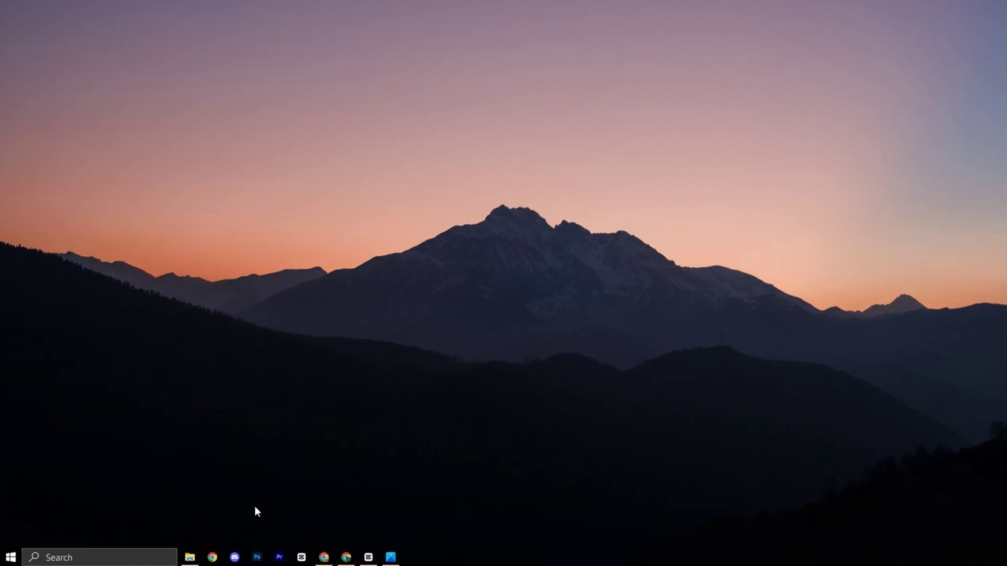
Search 're' and run Registry Editor as administrator, approving the UAC prompt.
left_click(105, 556)
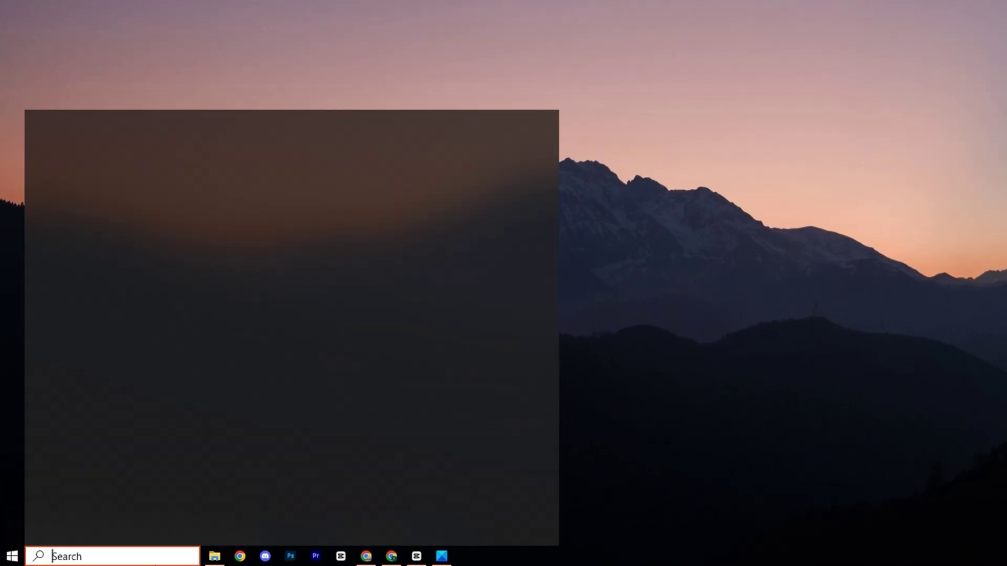
type("reg")
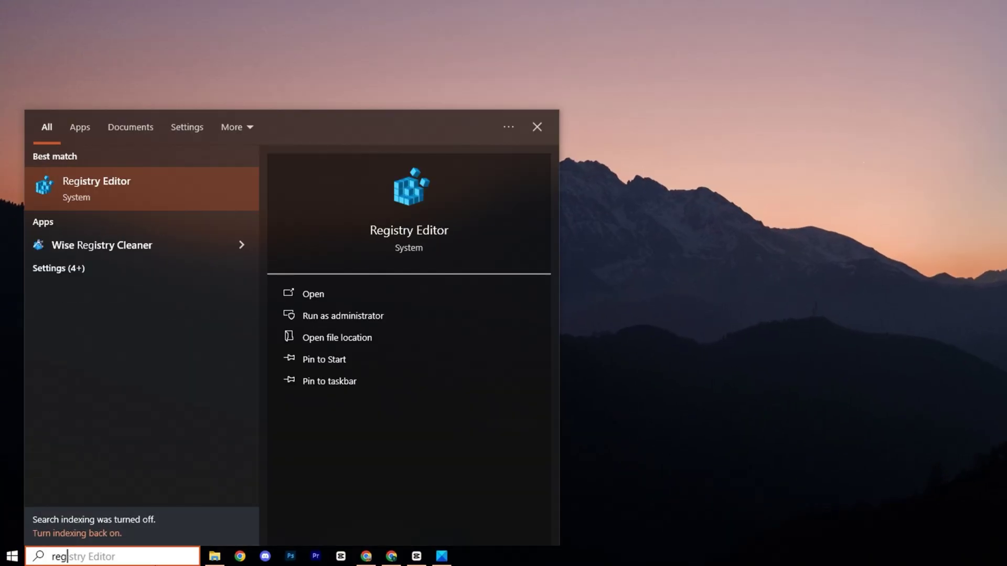
right_click(155, 181)
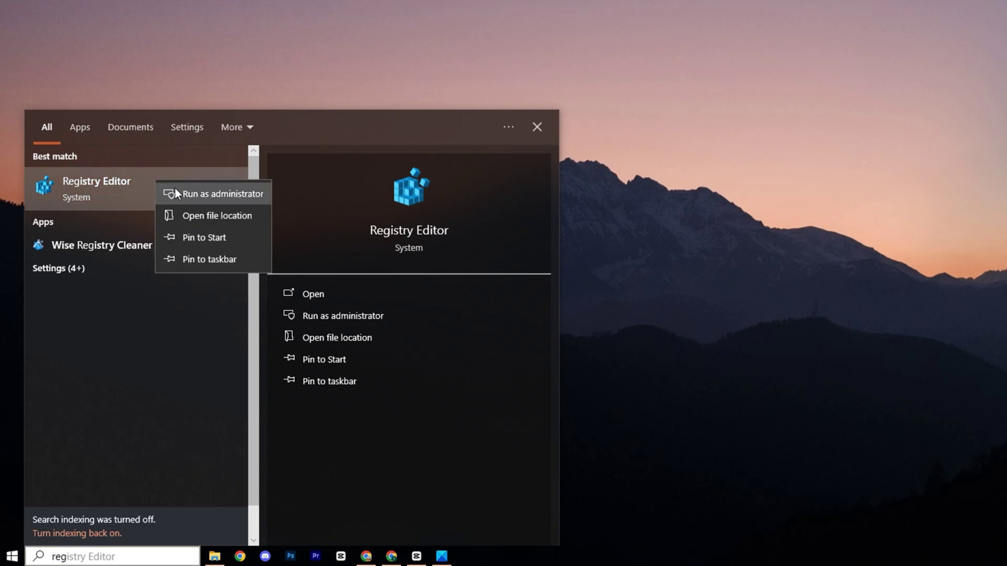
left_click(178, 193)
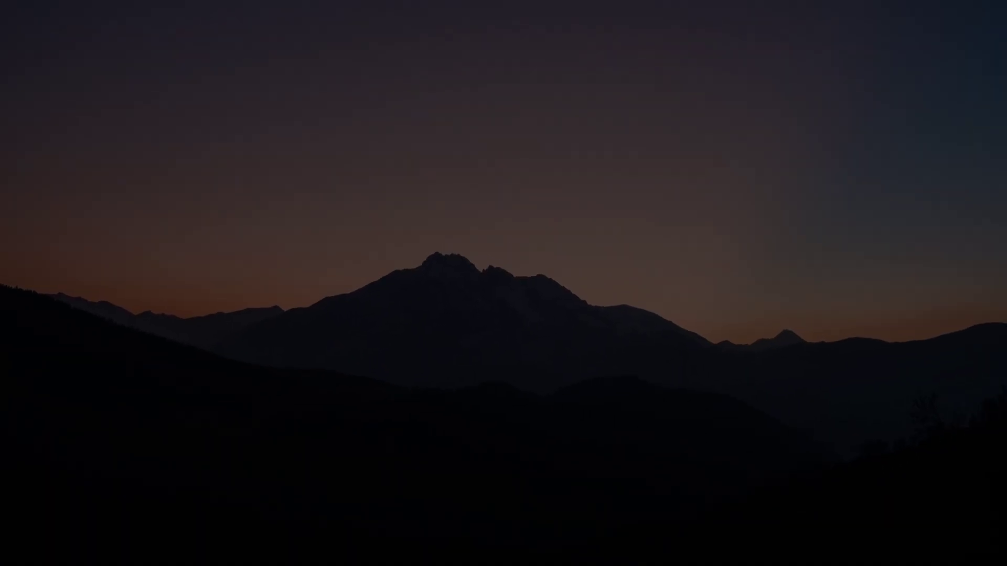
left_click(451, 344)
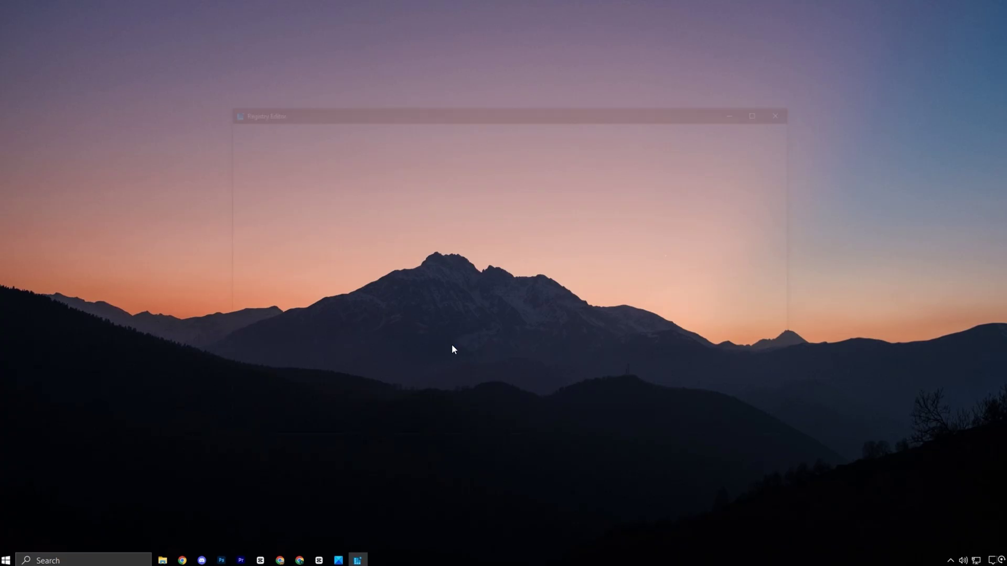
left_click(449, 271)
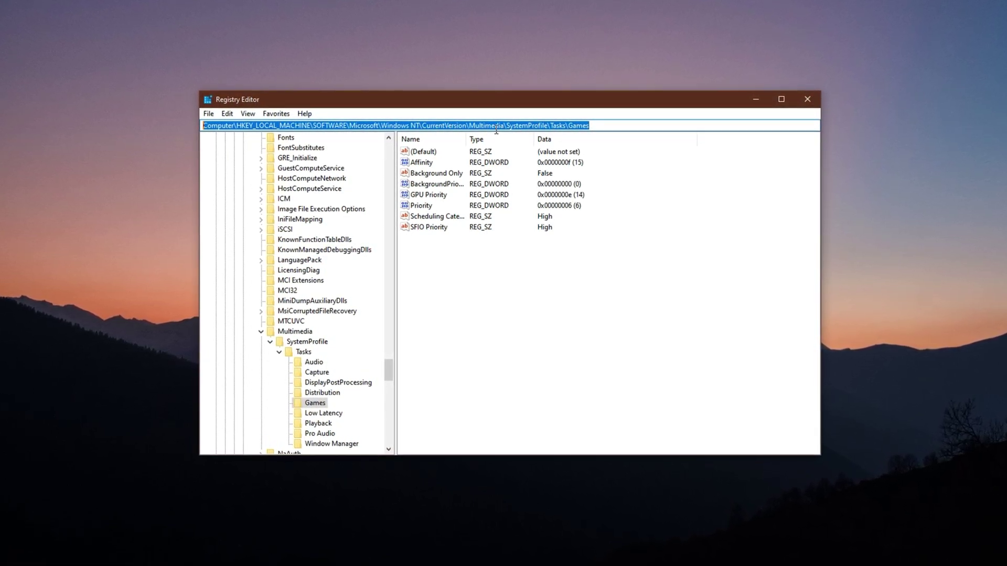
Open the Games key's Affinity value, showing data f in hexadecimal.
left_click(442, 264)
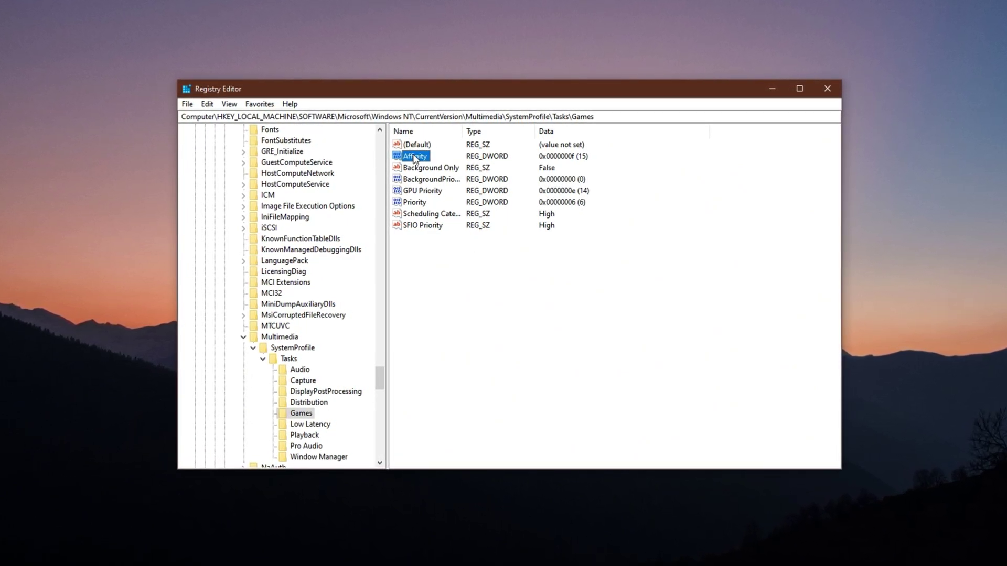
double_click(413, 156)
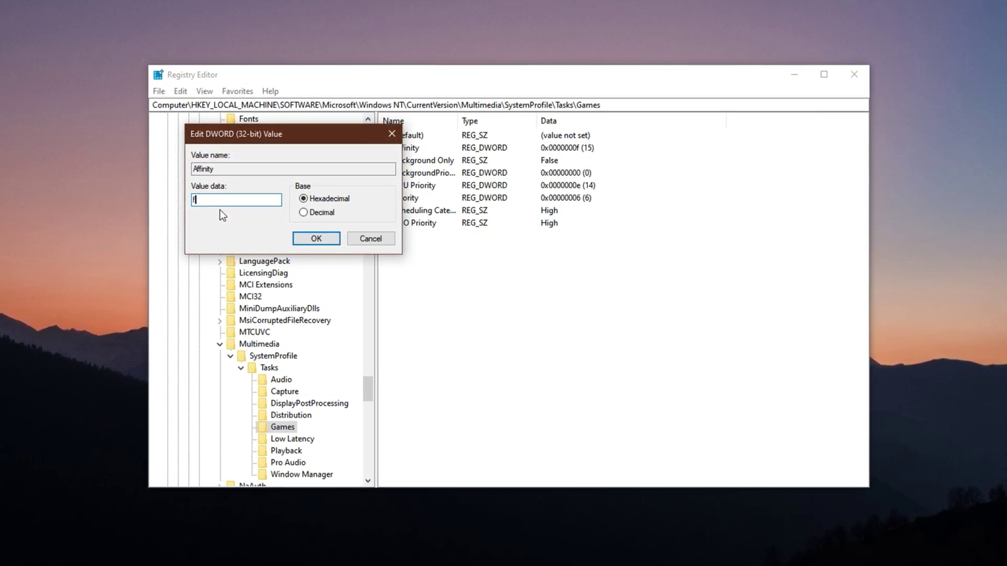
Keep Affinity at f and Background Only at False.
left_click(311, 240)
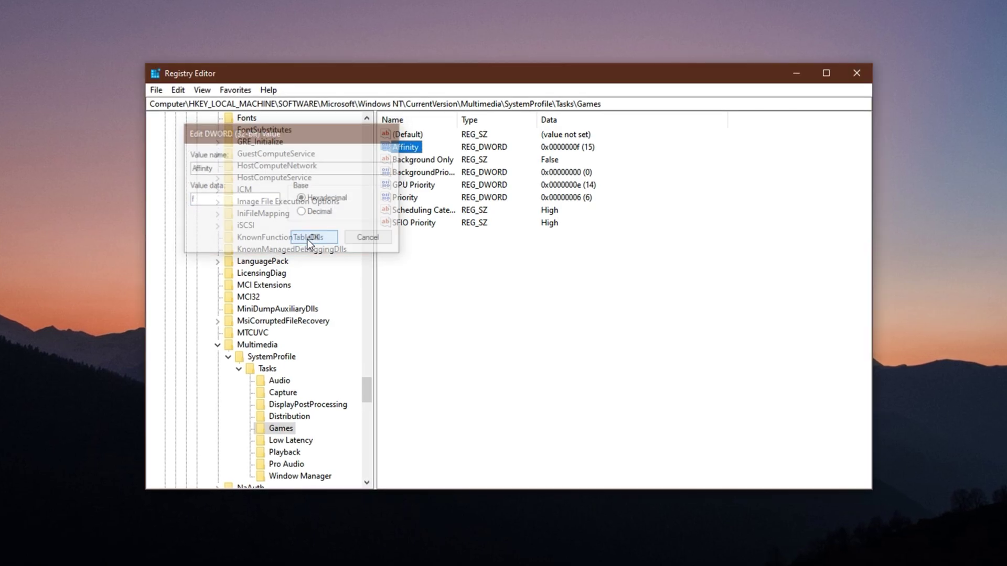
double_click(422, 159)
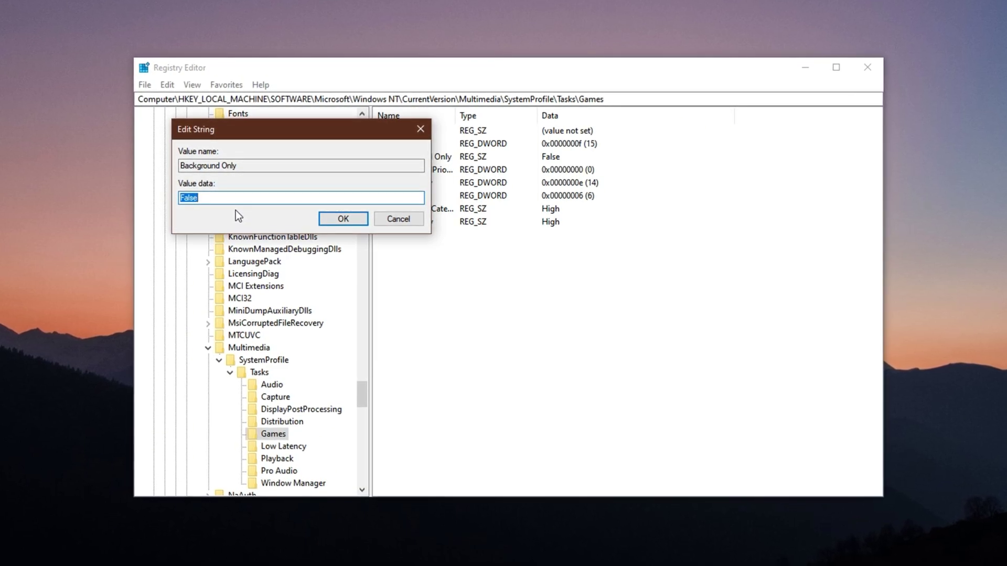
left_click(333, 221)
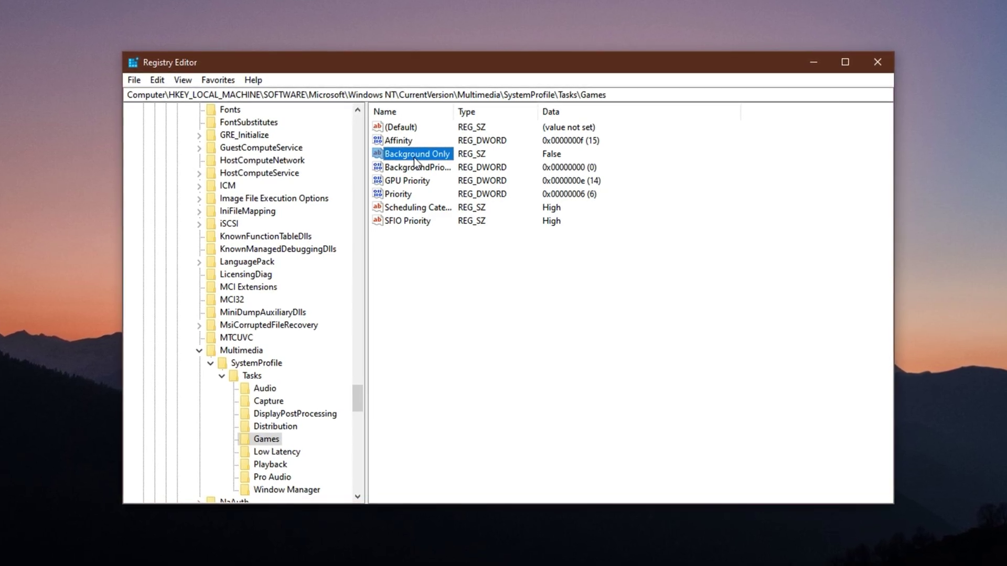
Keep GPU Priority at e (14) and Priority at 6.
left_click(406, 180)
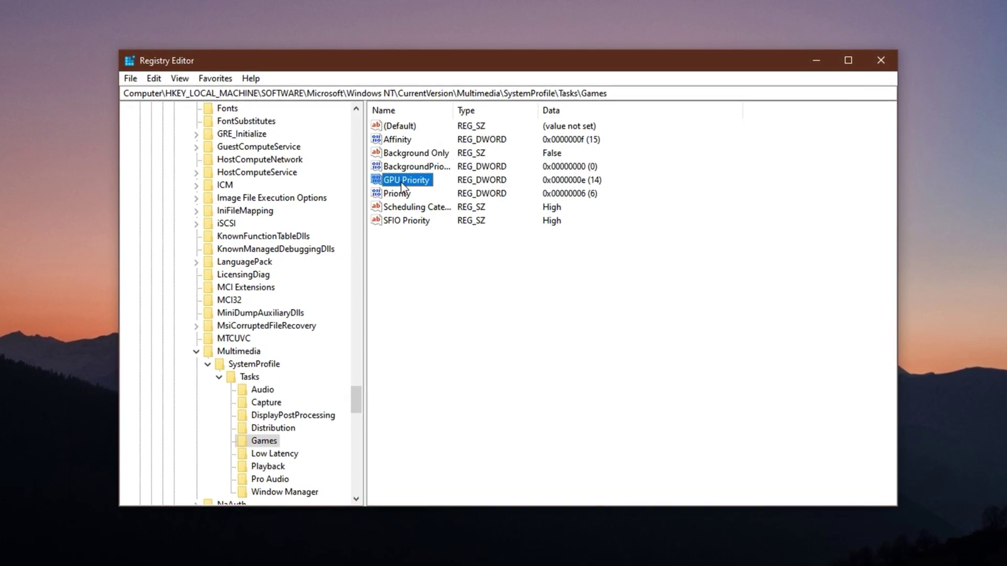
double_click(407, 180)
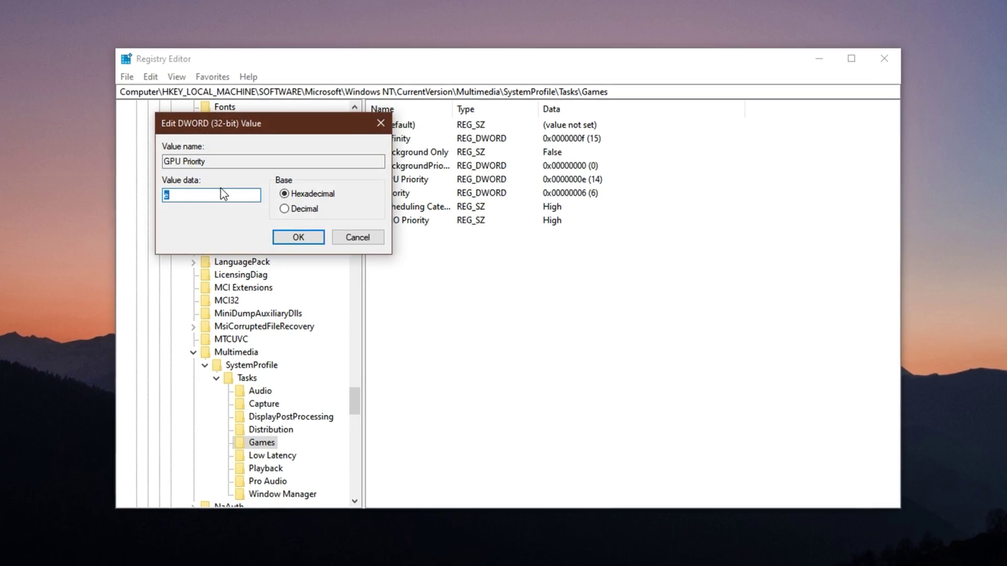
left_click(190, 196)
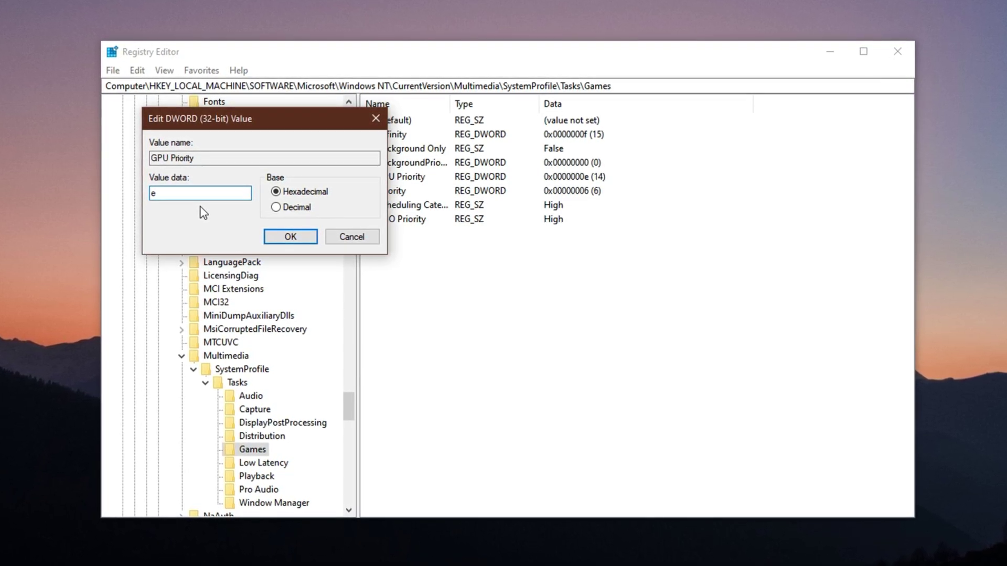
left_click(302, 240)
double_click(380, 191)
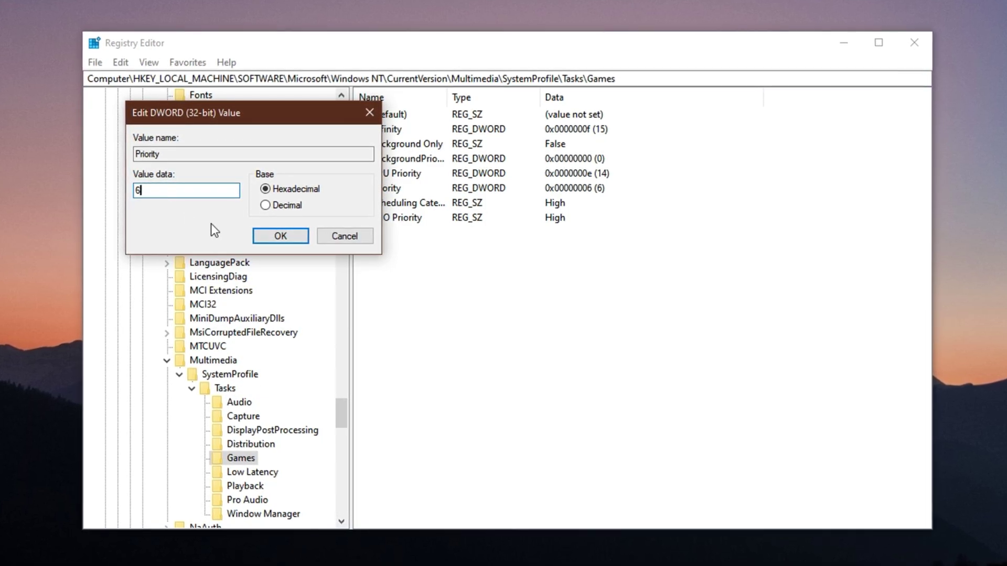
left_click(269, 237)
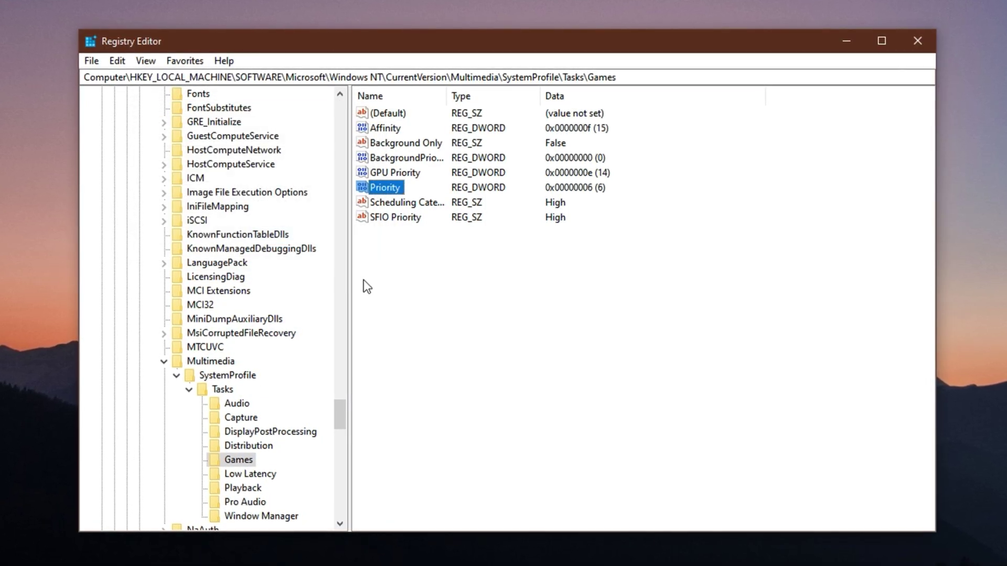
Leave Scheduling Category and SFIO Priority at High, then deselect the values list.
left_click(398, 205)
double_click(398, 205)
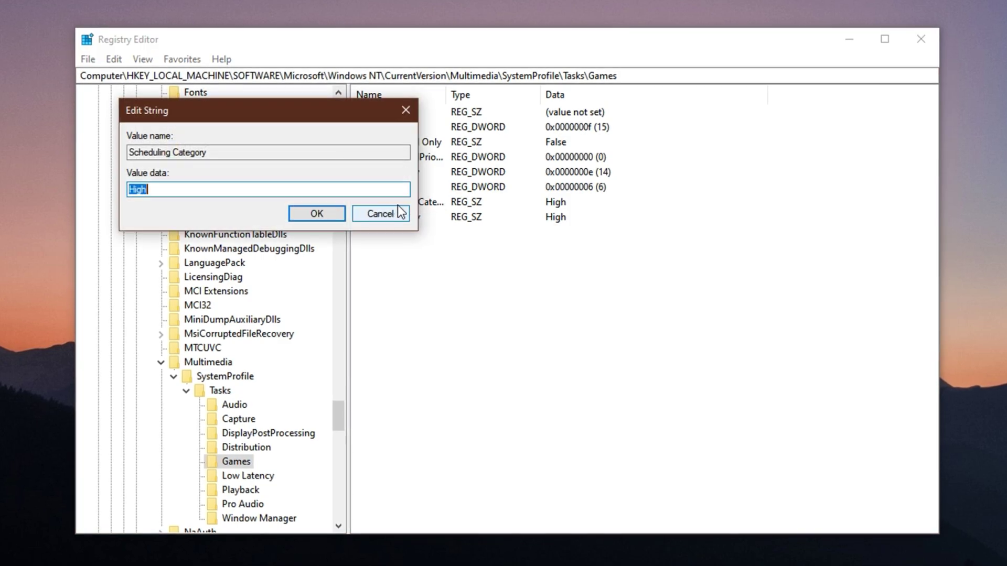
left_click(292, 210)
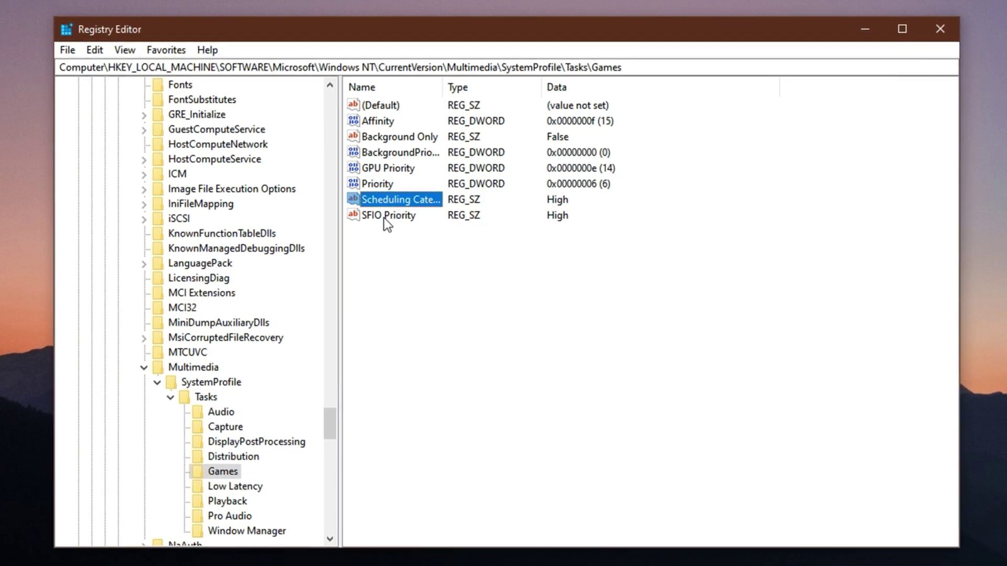
double_click(384, 216)
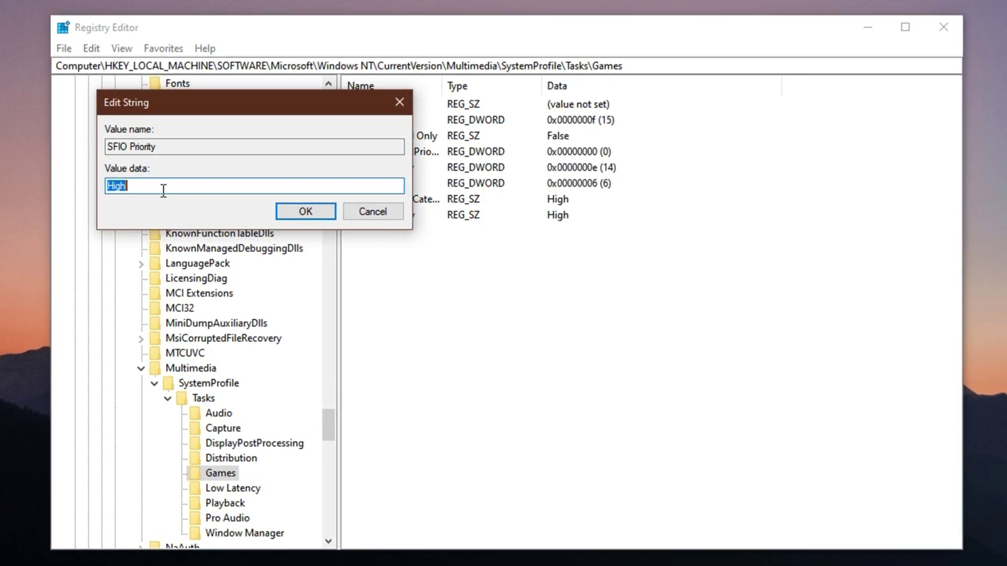
left_click(163, 190)
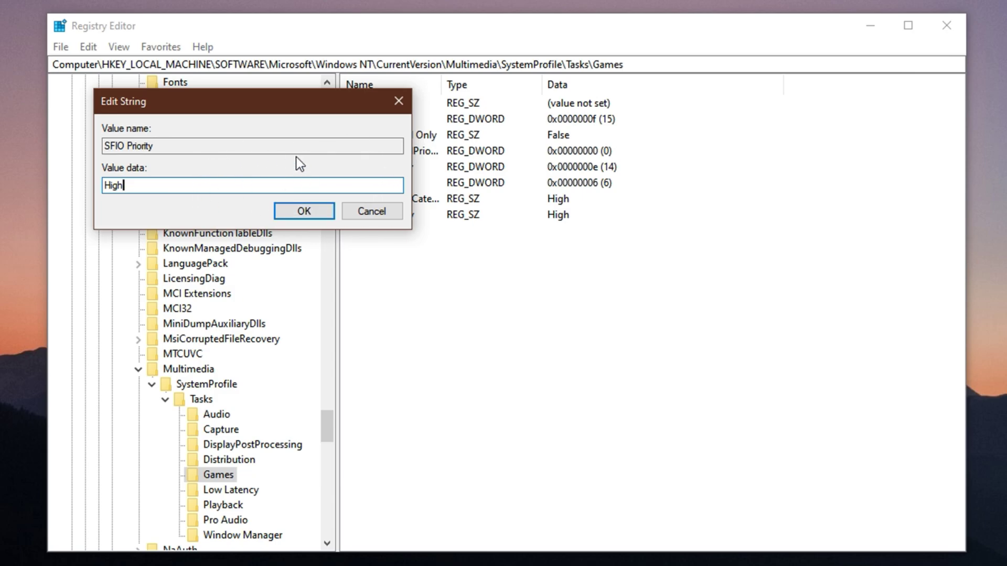
left_click(286, 211)
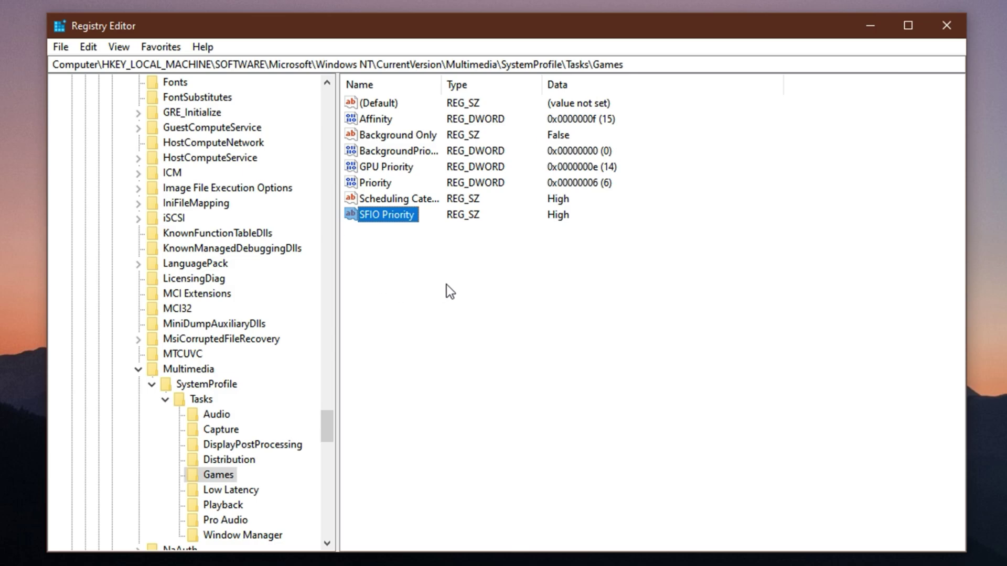
left_click(437, 298)
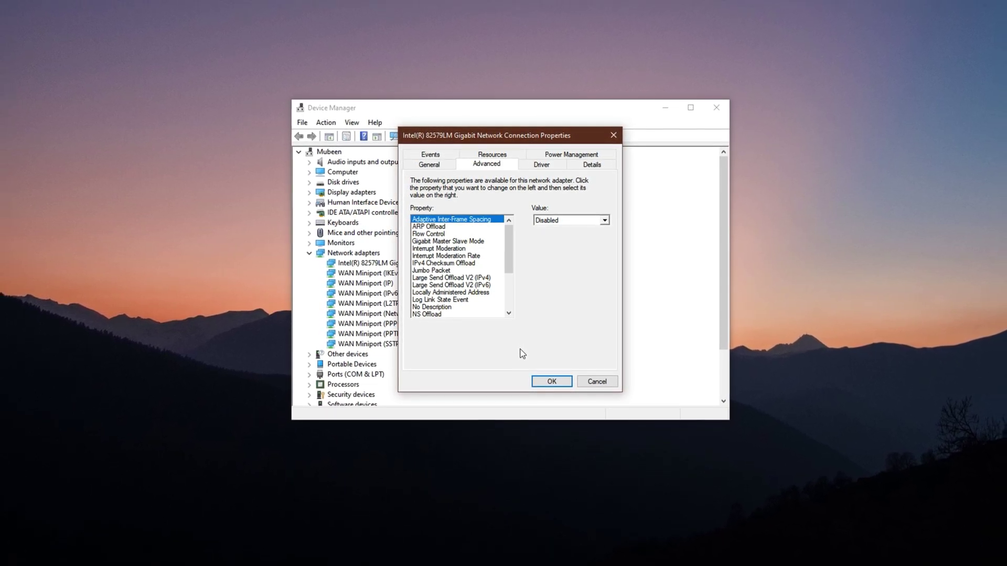
Reopen Device Manager, expand Network adapters and right-click the Intel 82579LM Gigabit Network Connection.
left_click(536, 376)
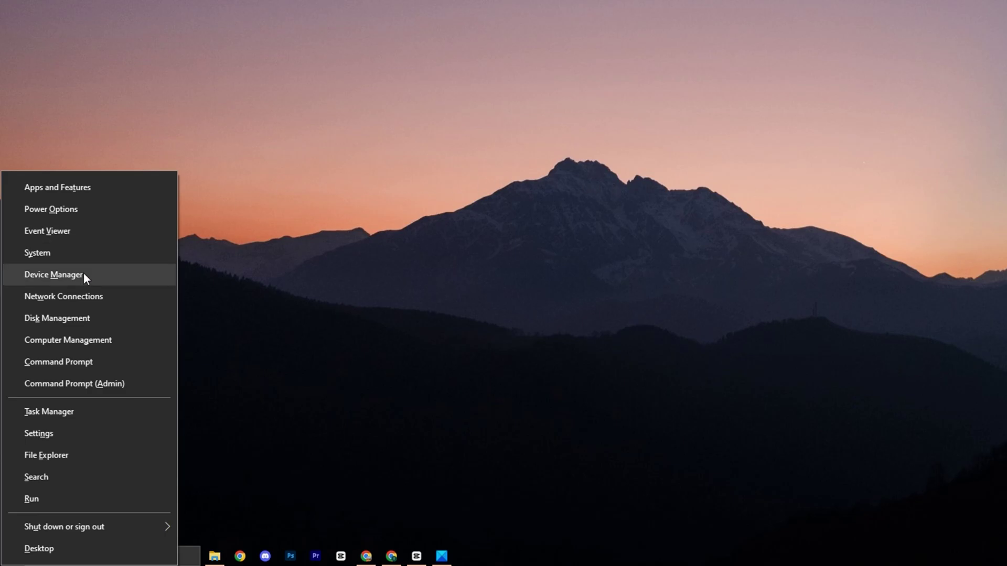
left_click(84, 272)
left_click_drag(241, 33, 469, 109)
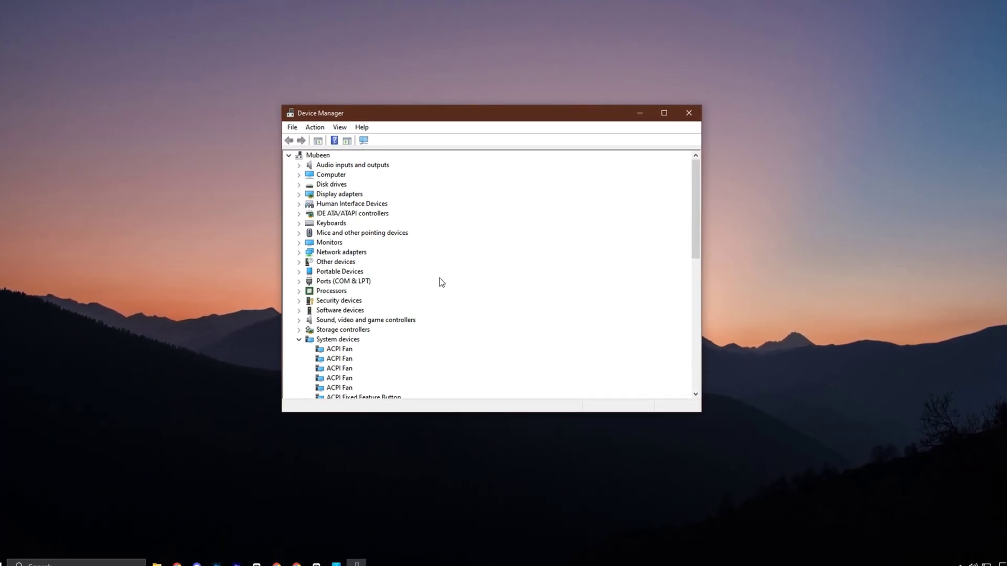
double_click(336, 252)
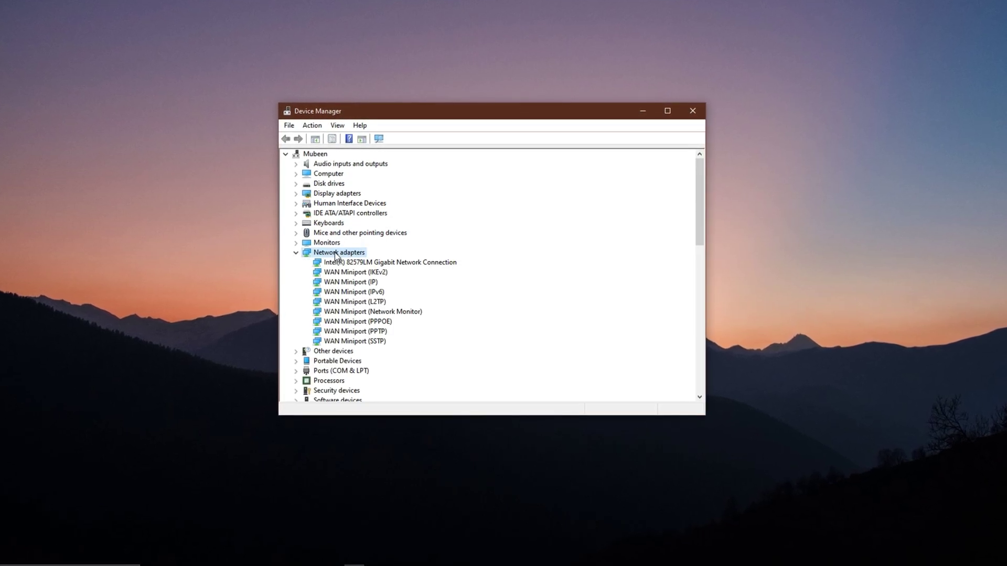
left_click(386, 264)
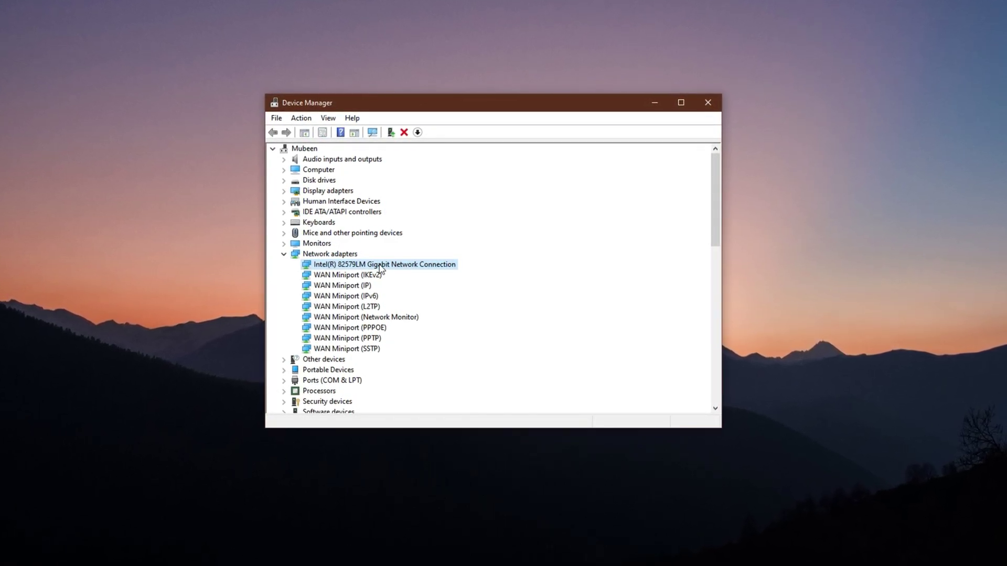
right_click(378, 266)
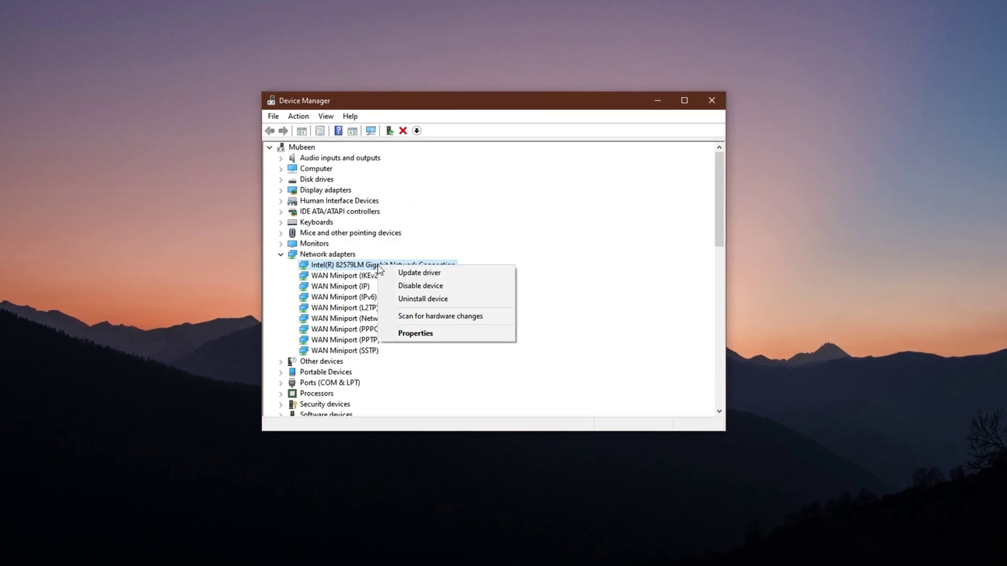
Open the Intel 82579LM adapter's Advanced properties and browse its property list.
left_click(412, 335)
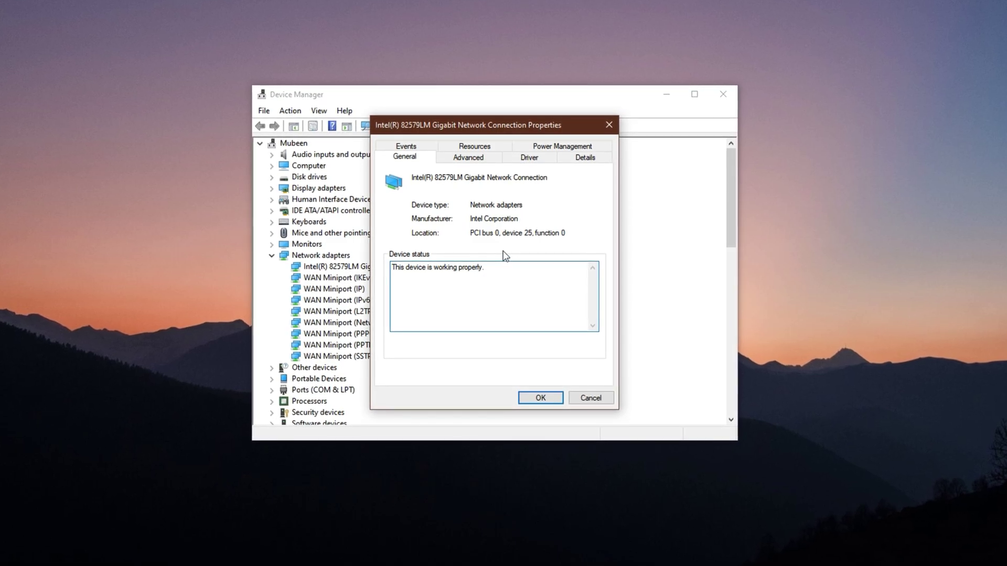
left_click(471, 163)
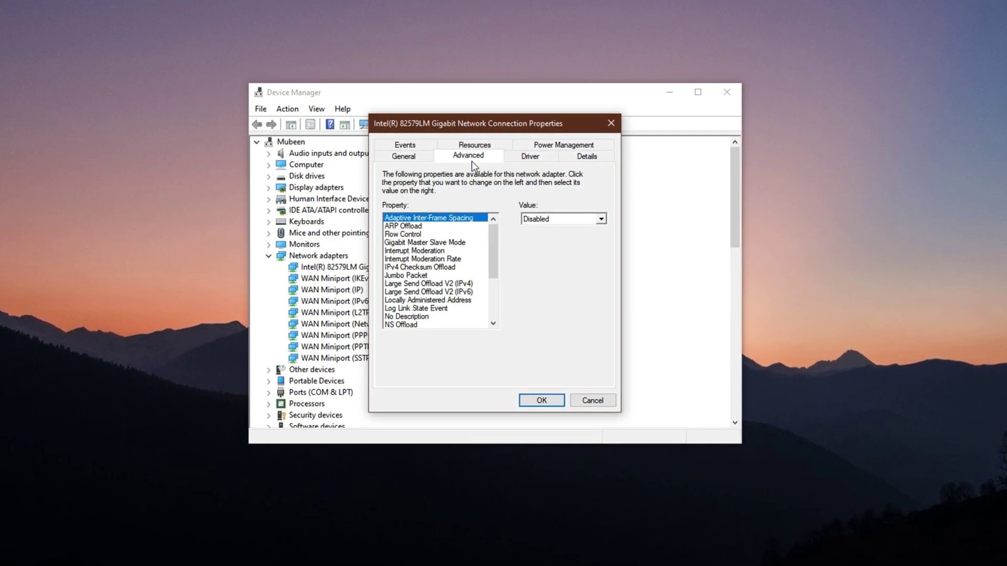
left_click_drag(491, 240, 491, 263)
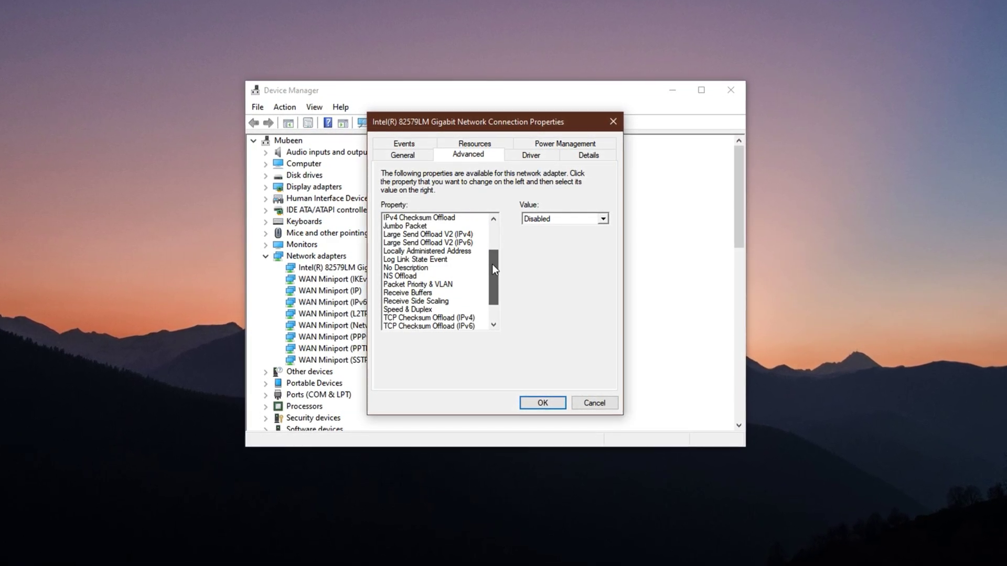
scroll(428, 306, "down", 2)
scroll(427, 307, "up", 6)
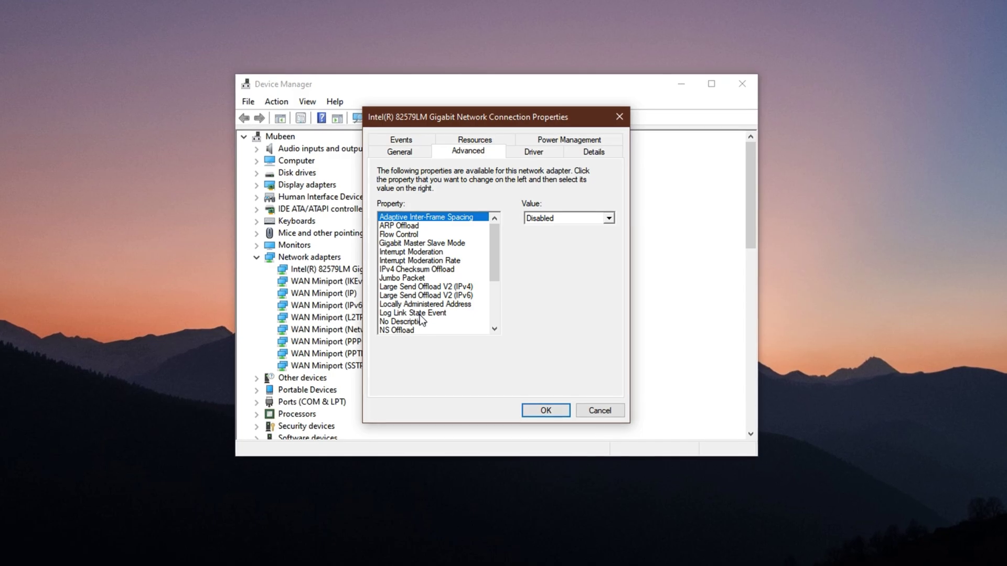
scroll(425, 296, "down", 3)
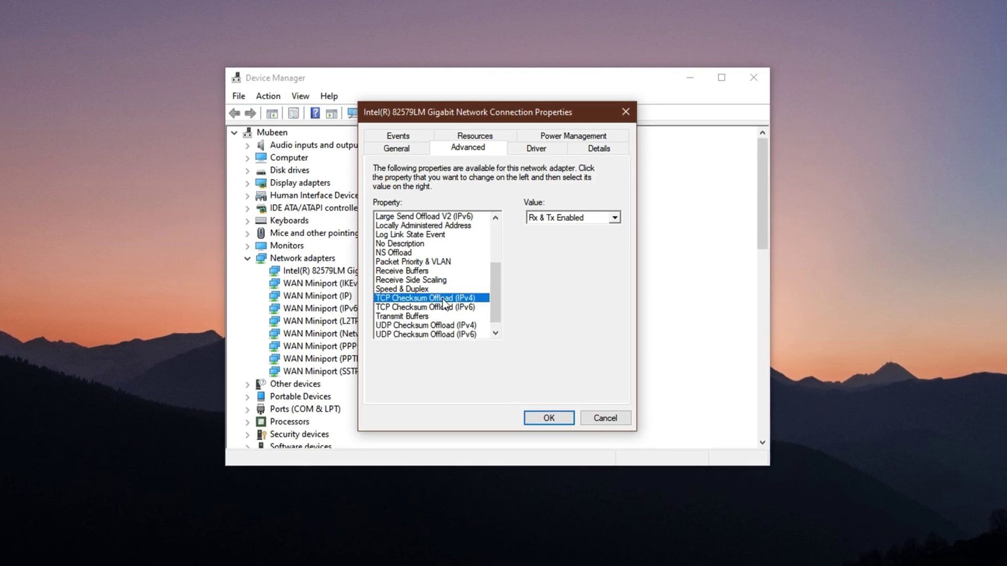
left_click(412, 224)
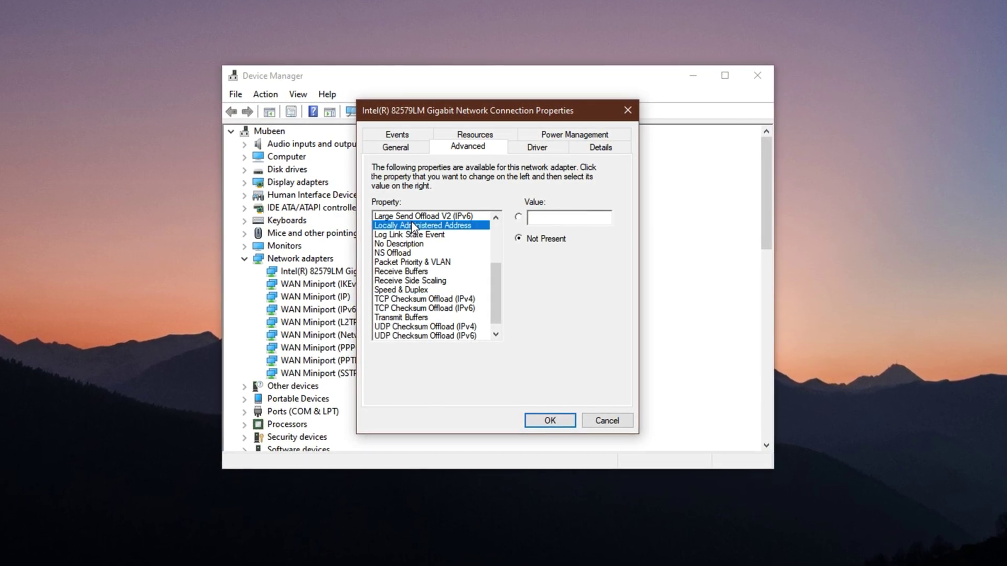
left_click(426, 216)
scroll(389, 256, "up", 1)
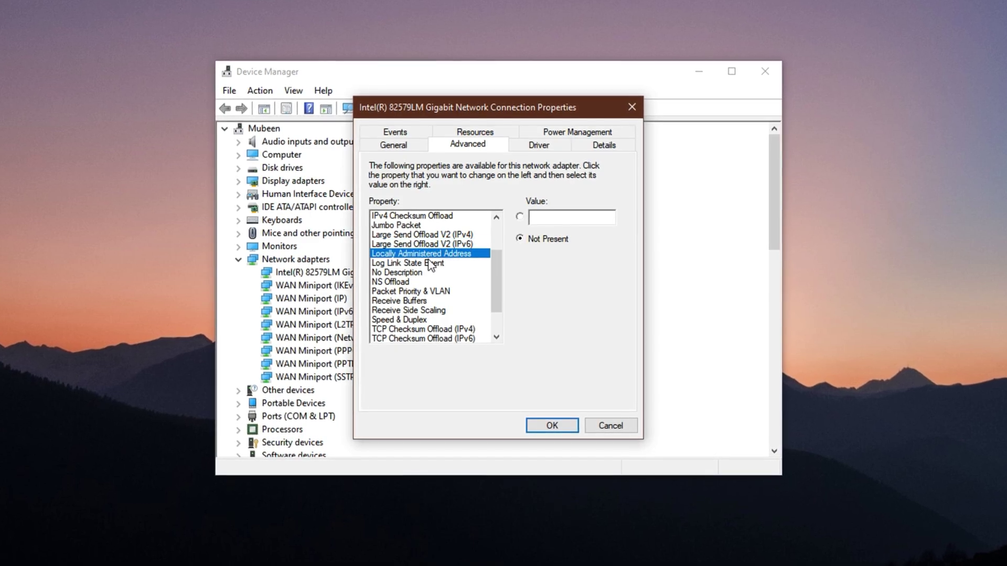
scroll(426, 282, "down", 1)
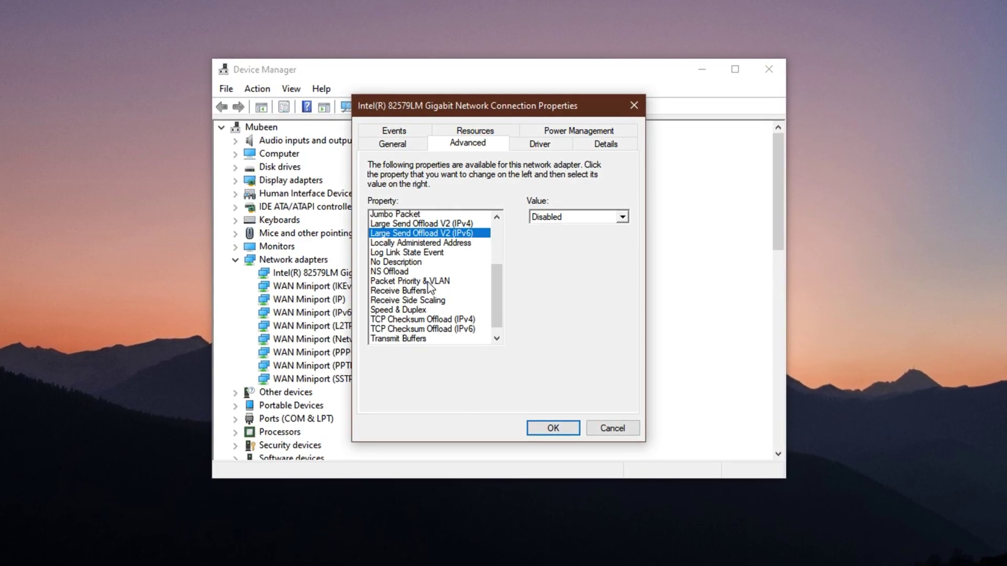
Set TCP Checksum Offload (IPv4) and TCP Checksum Offload (IPv6) to Disabled.
left_click(492, 302)
left_click(596, 216)
left_click(550, 227)
left_click(423, 313)
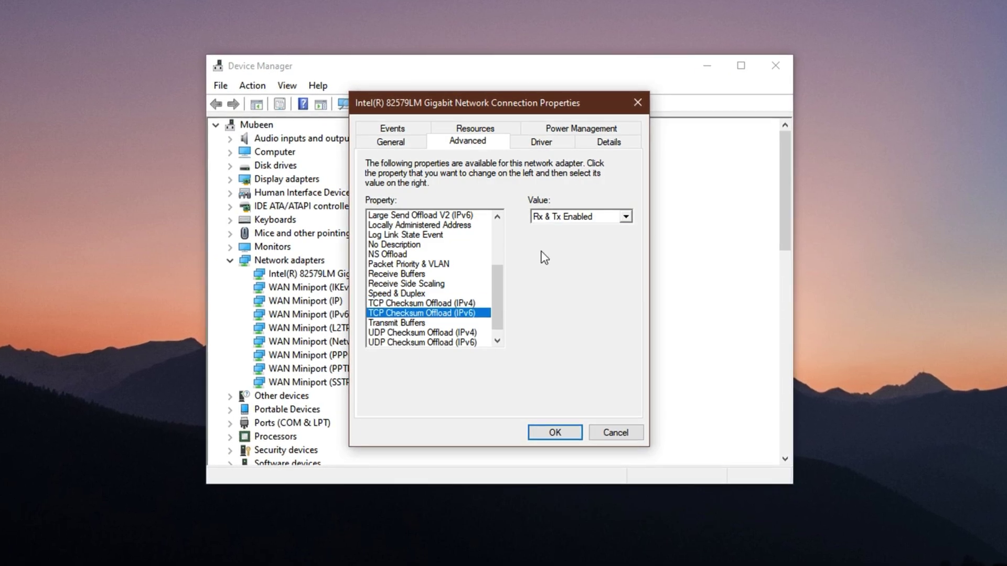
left_click(547, 217)
left_click(550, 226)
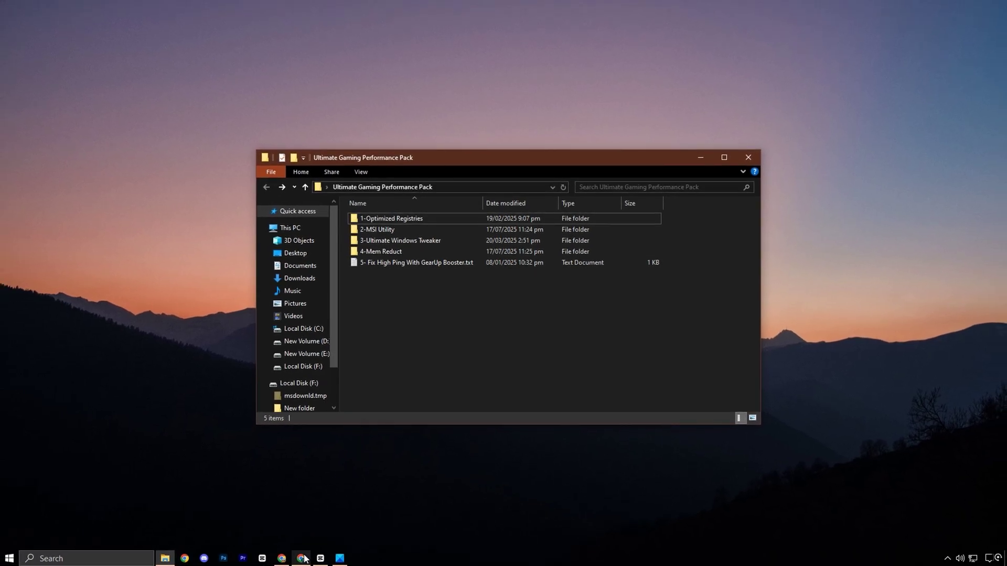
left_click(302, 558)
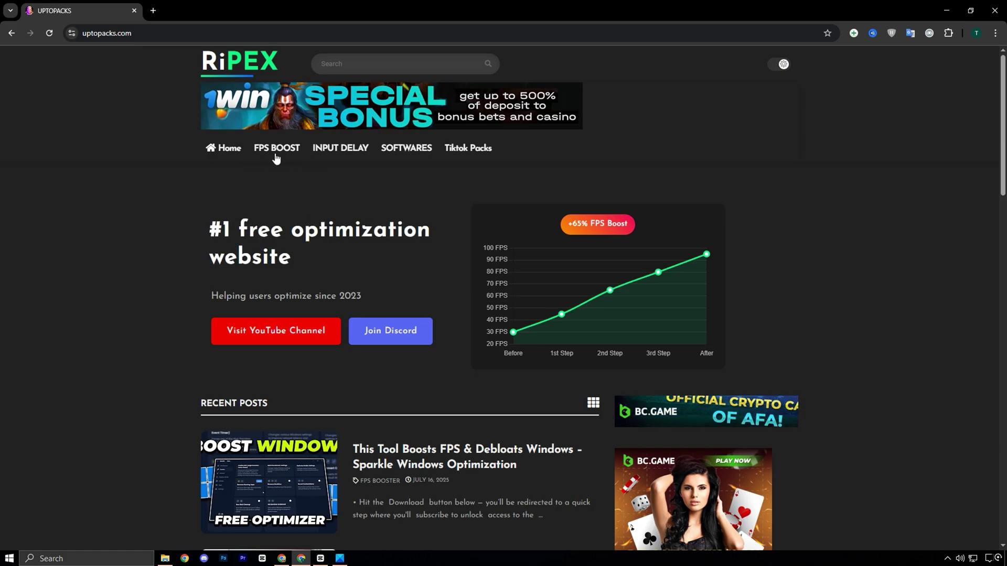
scroll(383, 336, "down", 5)
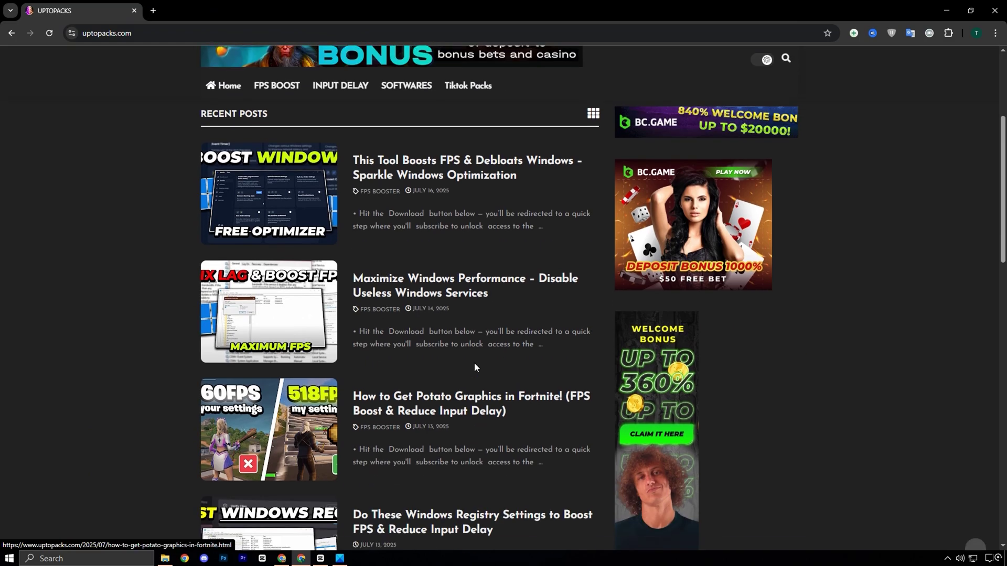
scroll(385, 461, "down", 4)
scroll(386, 461, "up", 7)
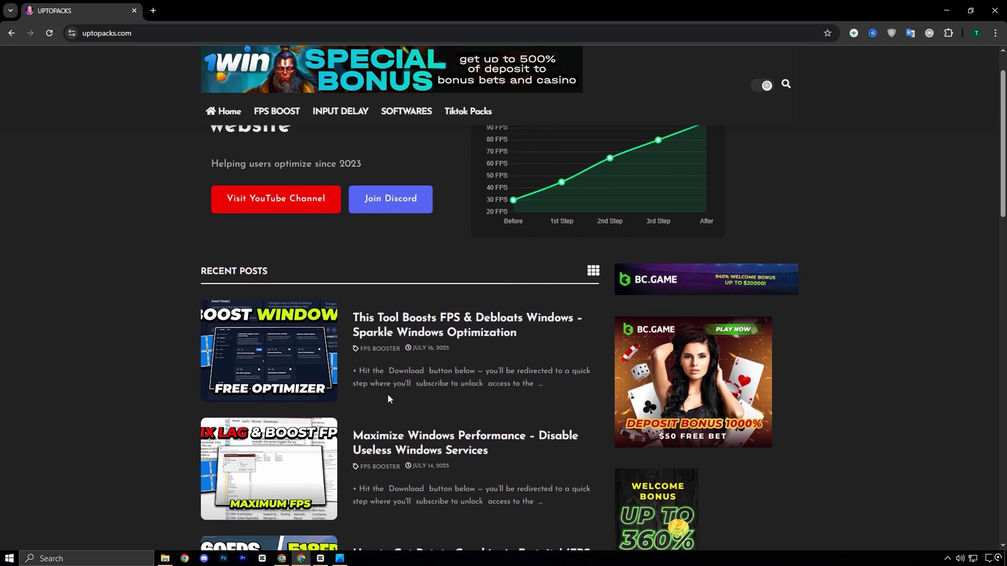
scroll(388, 398, "down", 6)
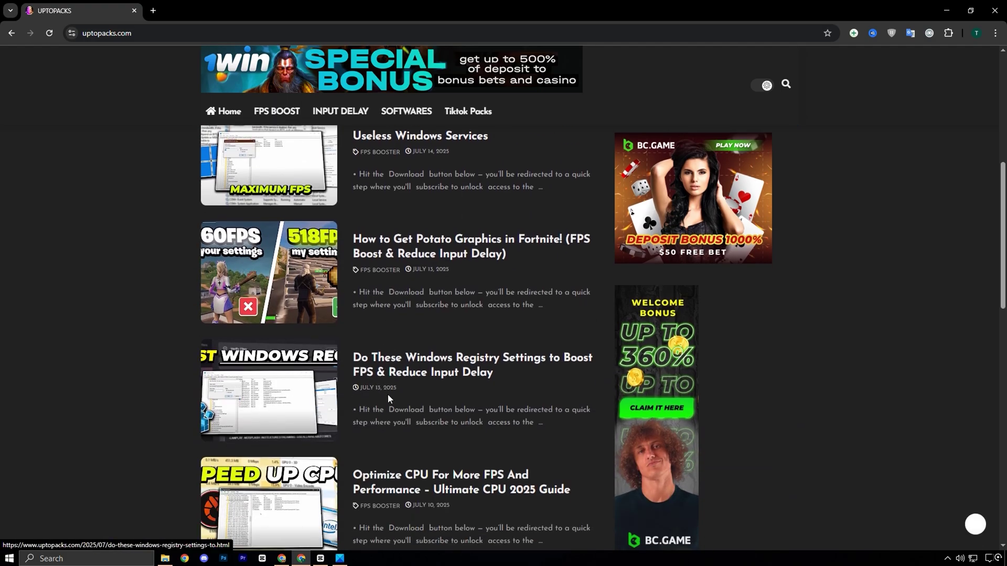
scroll(450, 346, "up", 6)
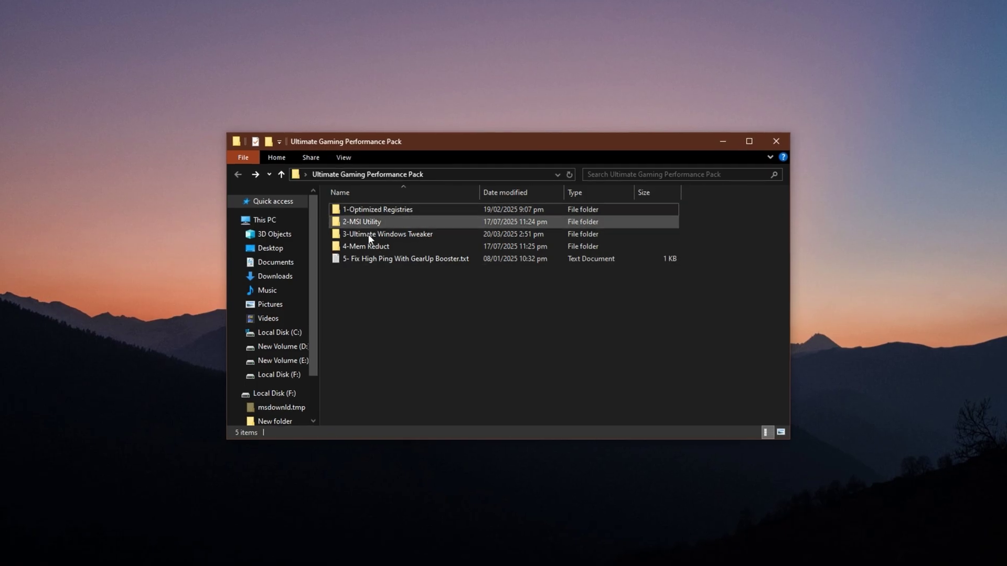
Open the 1-Optimized Registries folder and select Optimize TCP.reg.
double_click(388, 209)
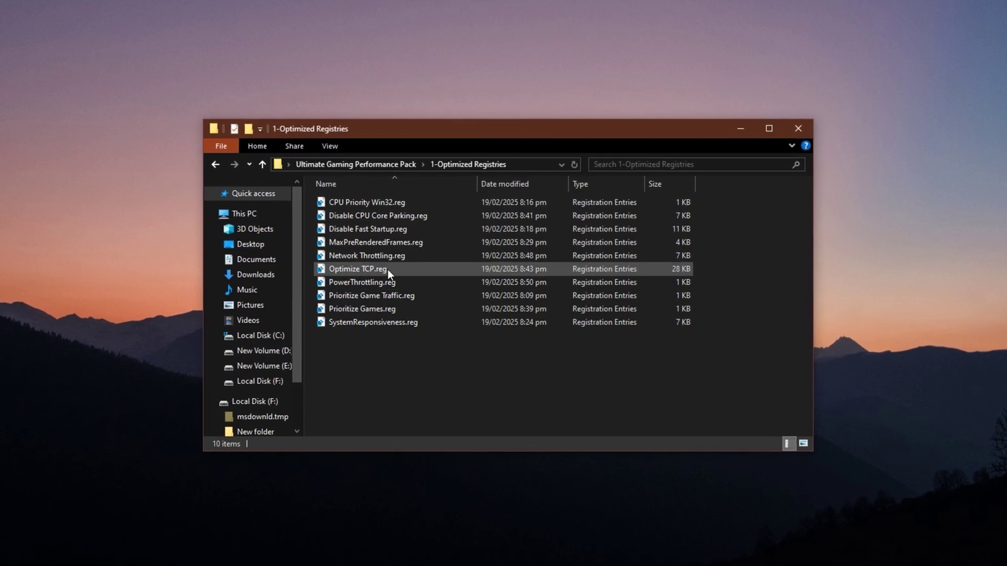
left_click(414, 266)
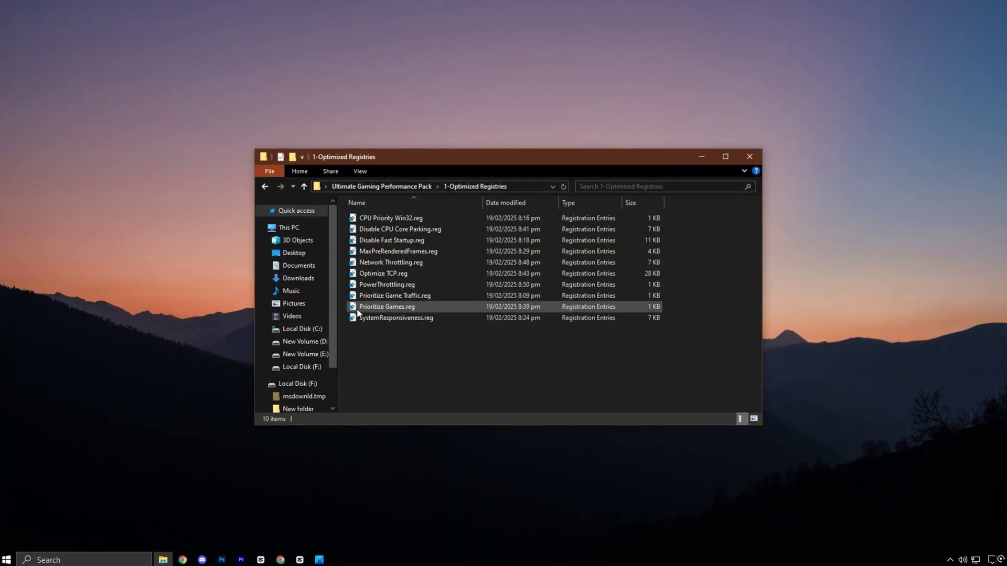
Run MSI_util_v3.exe from the 2-MSI Utility folder as administrator.
key("alt+Up")
double_click(408, 229)
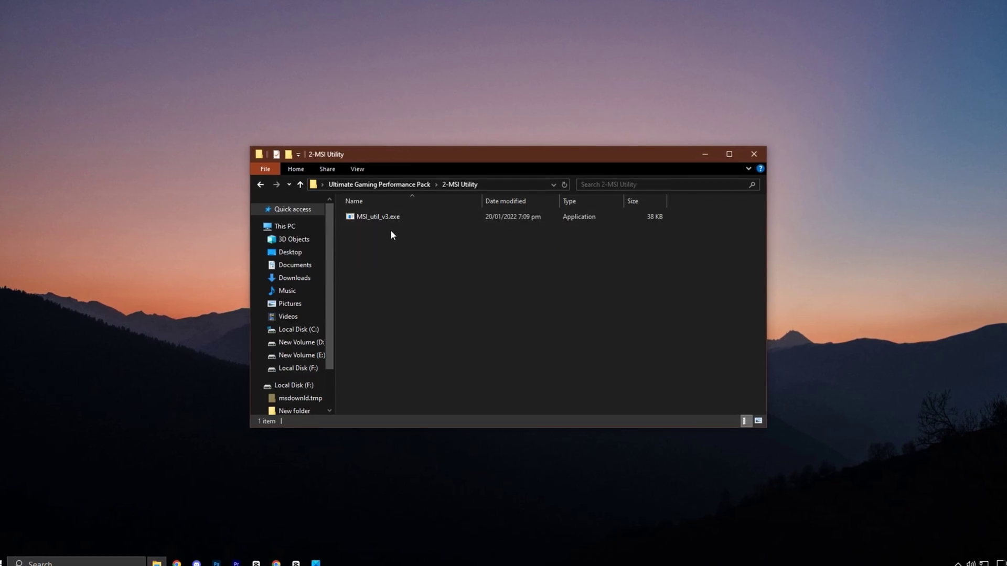
left_click(377, 217)
right_click(375, 214)
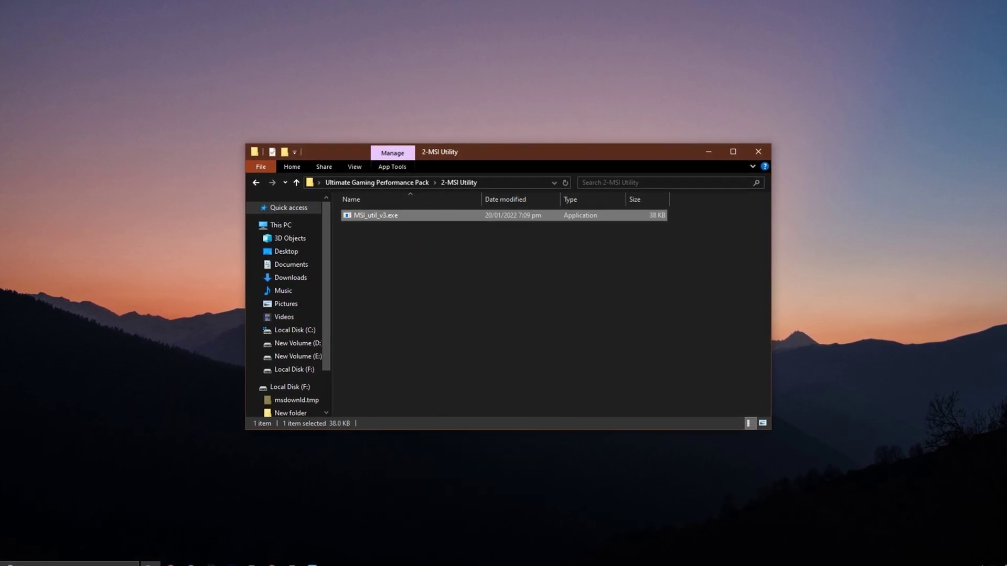
left_click(419, 235)
key("Return")
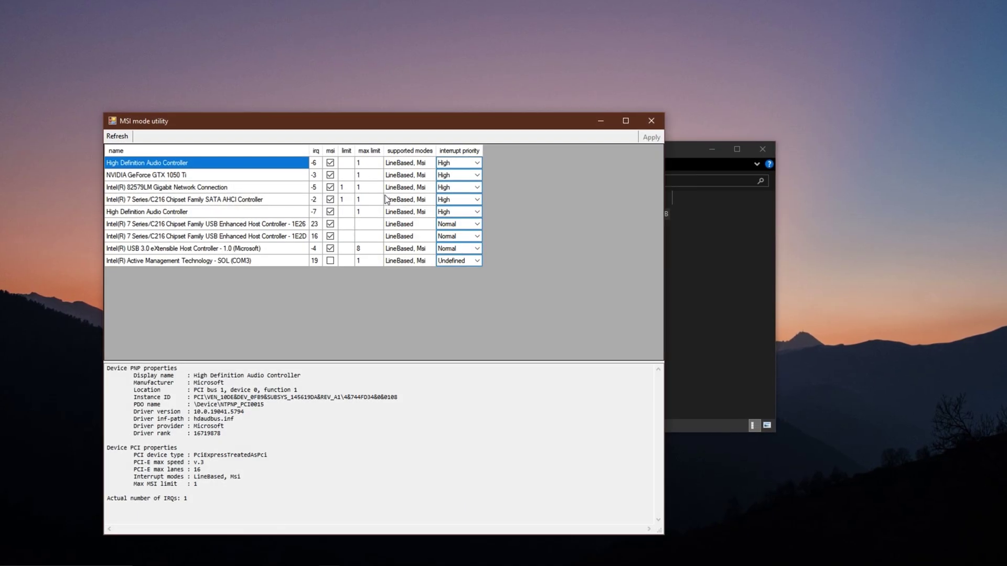
left_click_drag(308, 126, 489, 150)
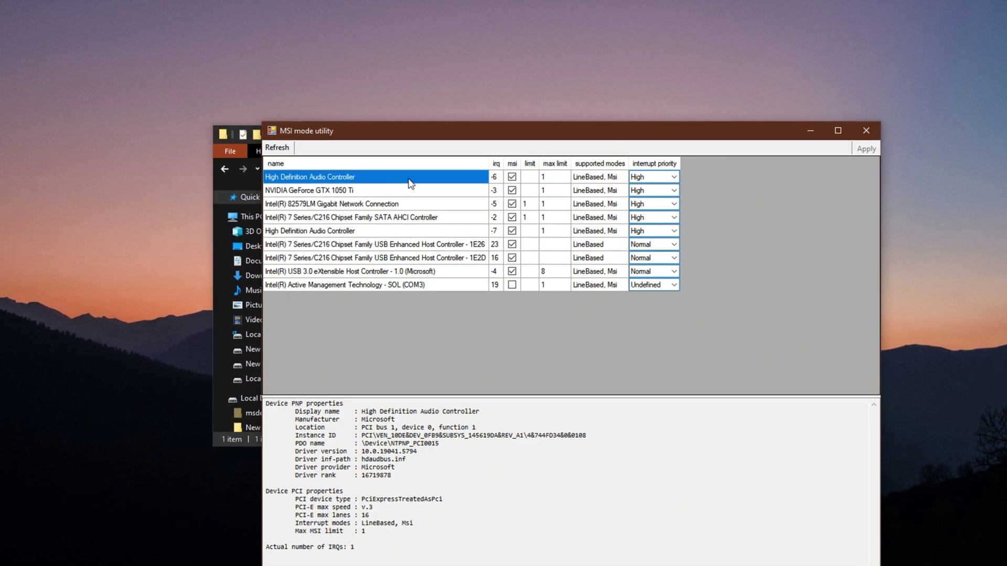
Keep interrupt priority High for the Intel 82579LM adapter and GTX 1050 Ti, ticking both msi boxes.
left_click(363, 205)
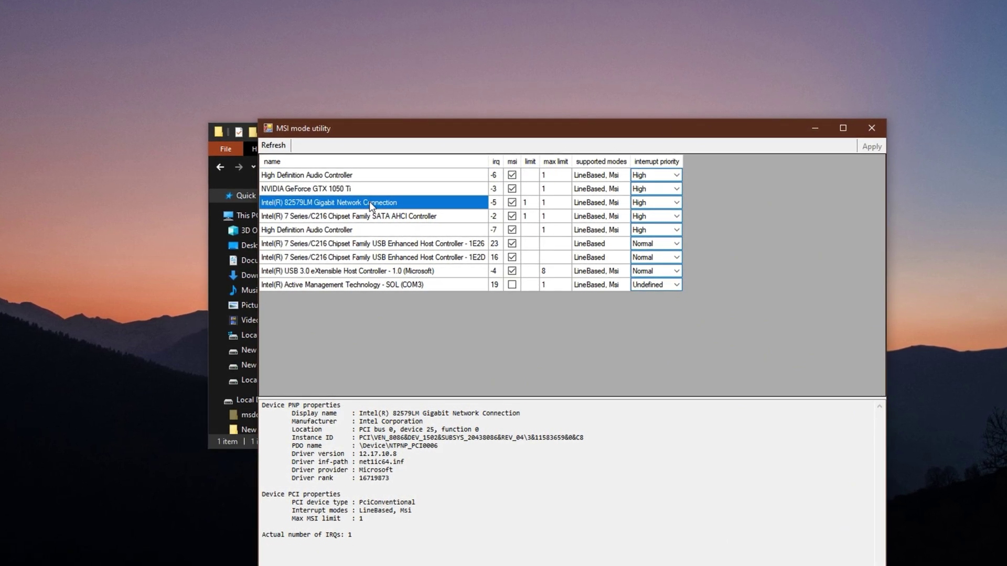
left_click(676, 201)
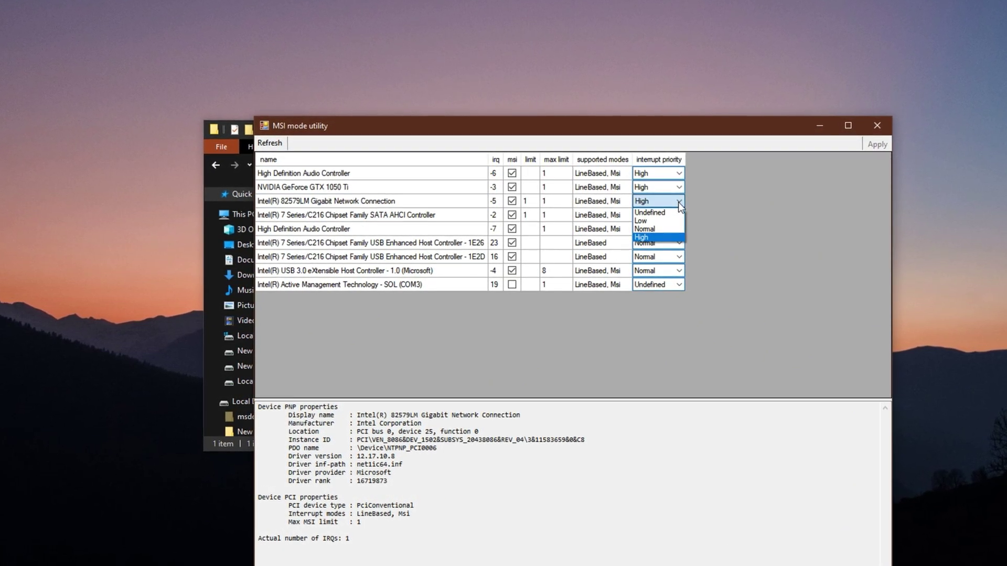
left_click(648, 237)
left_click(350, 186)
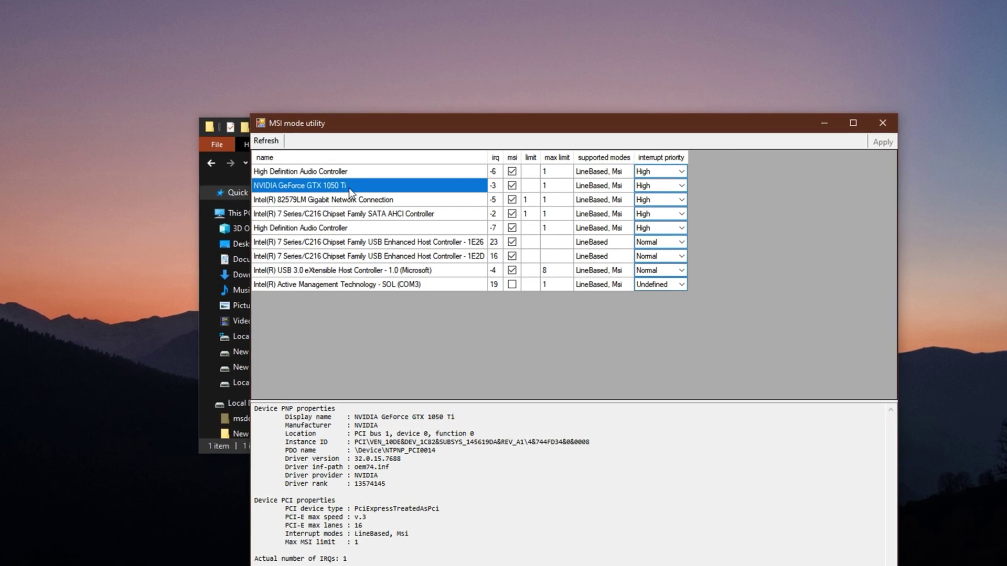
left_click(683, 187)
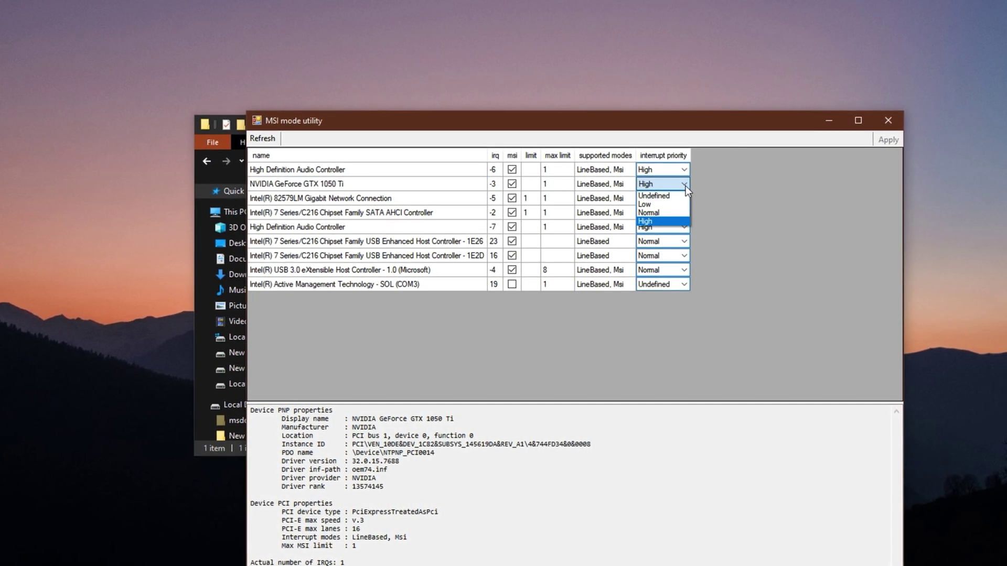
left_click(650, 220)
left_click(511, 183)
left_click(511, 196)
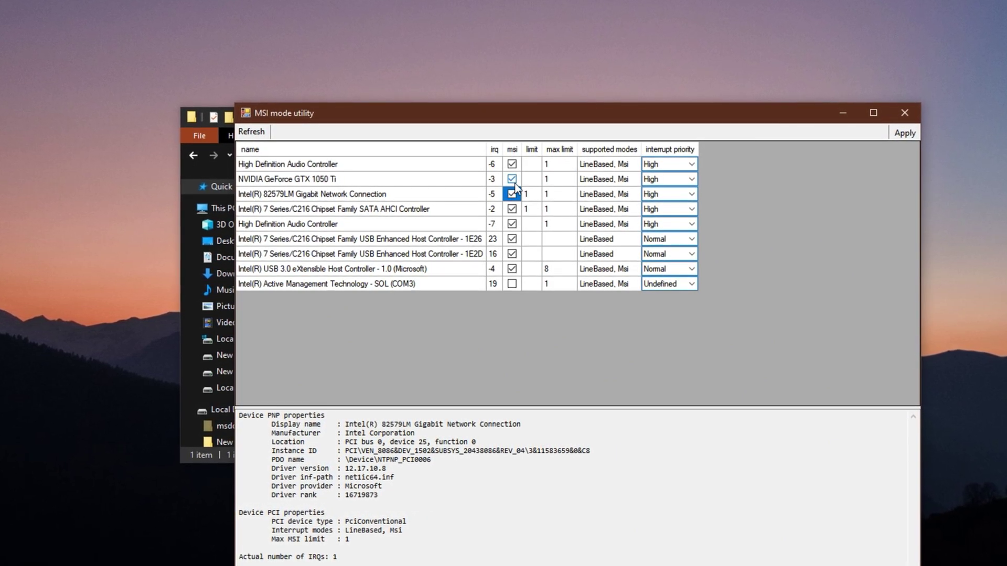
Apply the MSI mode changes and close the utility.
left_click(905, 133)
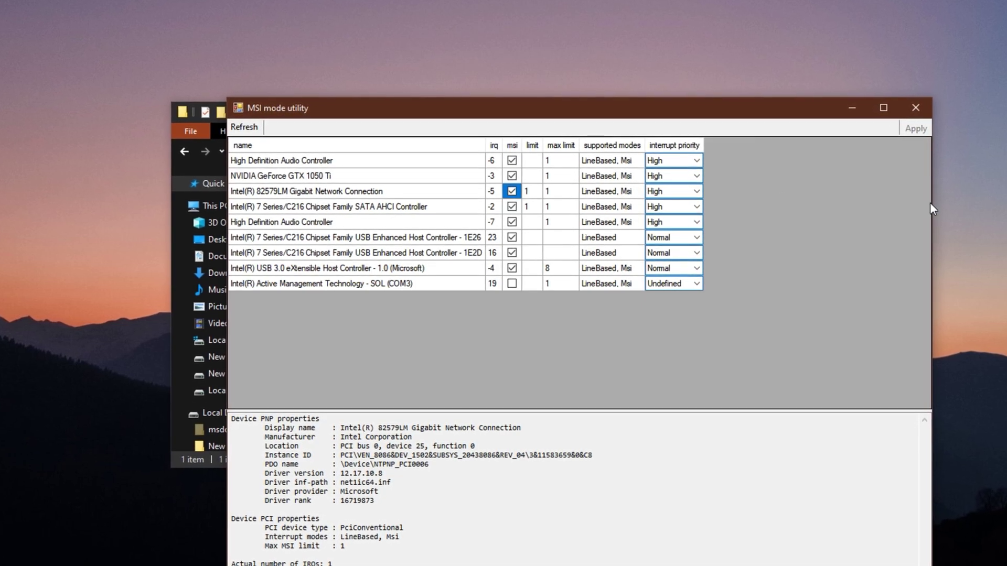
left_click(913, 109)
left_click(393, 221)
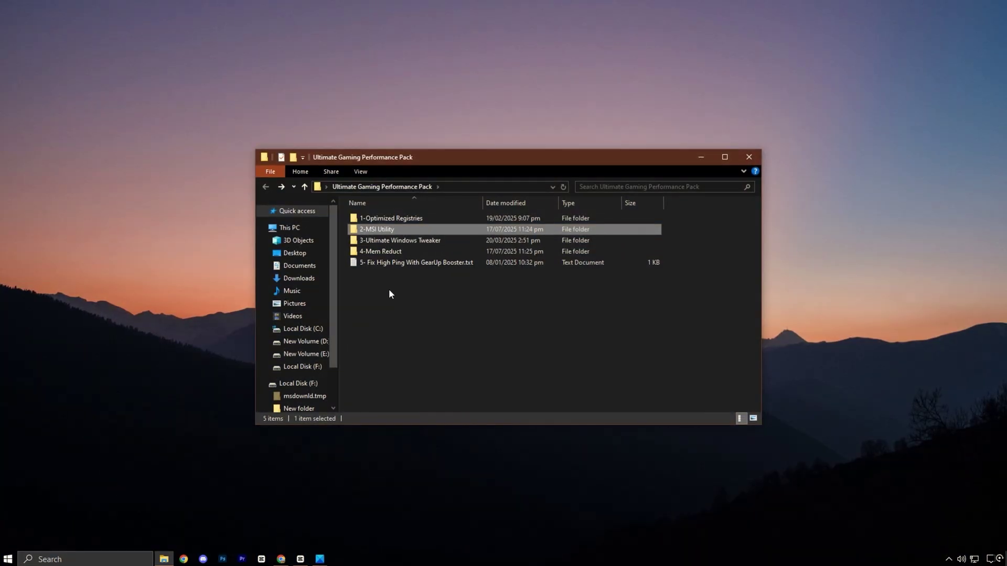
Open the 3-Ultimate Windows Tweaker folder and show the Tweaker's Performance page.
double_click(411, 241)
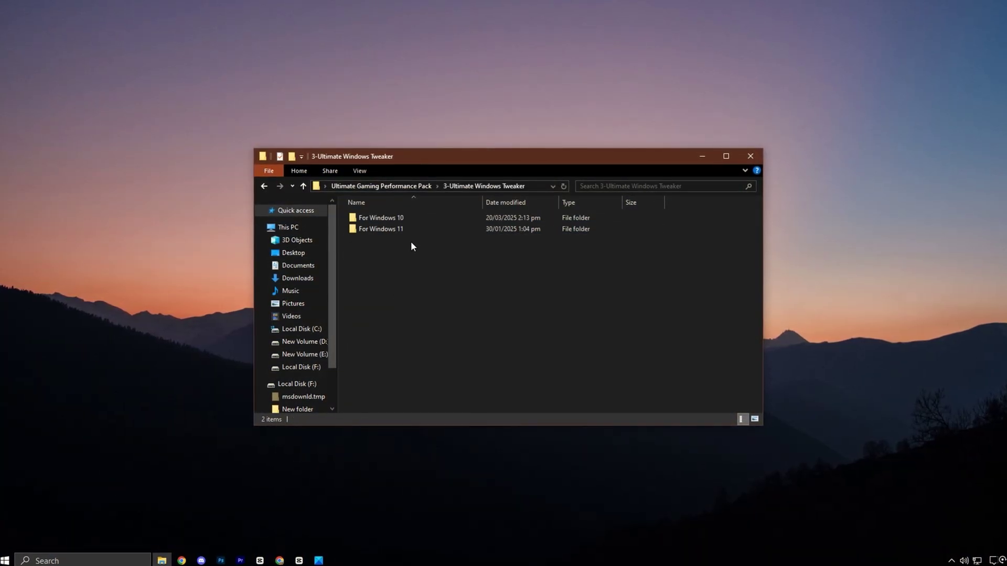
mouse_move(321, 561)
left_click(315, 517)
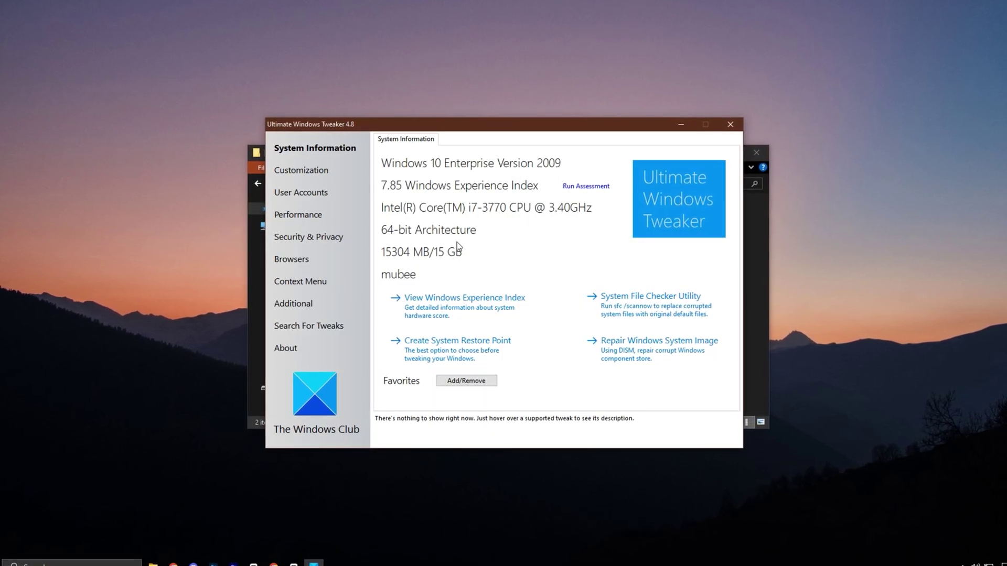
left_click(300, 215)
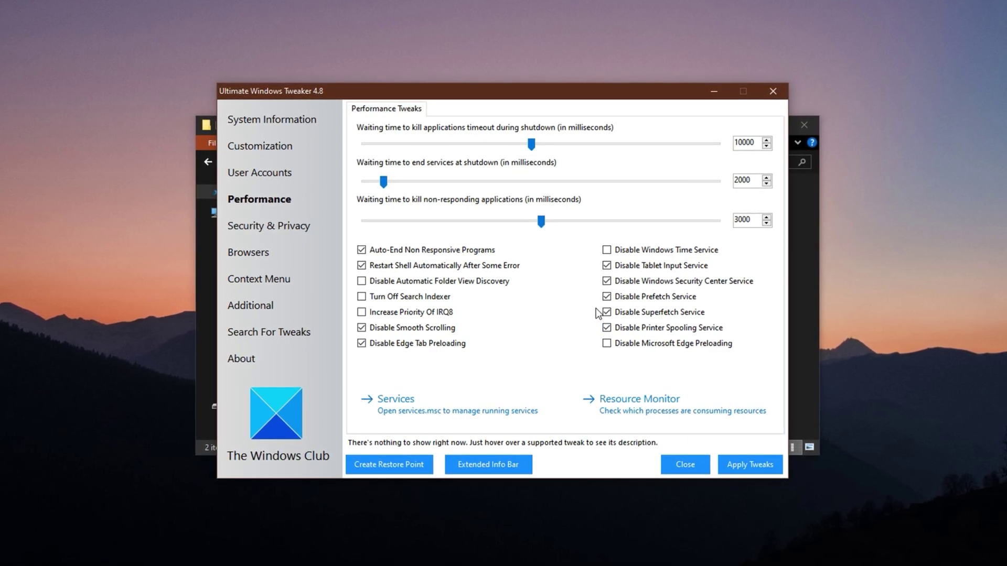
Look over the Additional network tweaks in Ultimate Windows Tweaker, then minimize the tweaker.
left_click(260, 310)
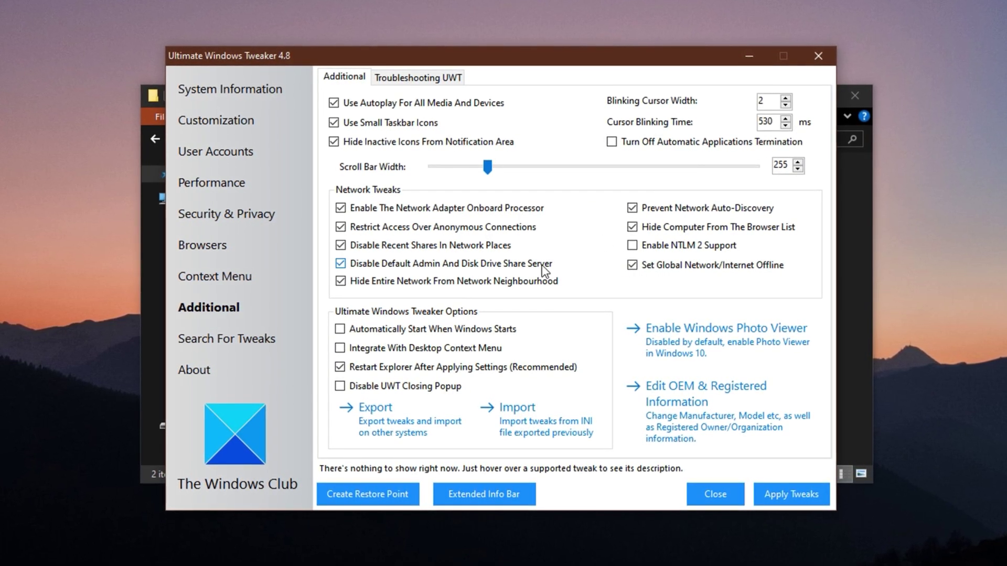
left_click(750, 55)
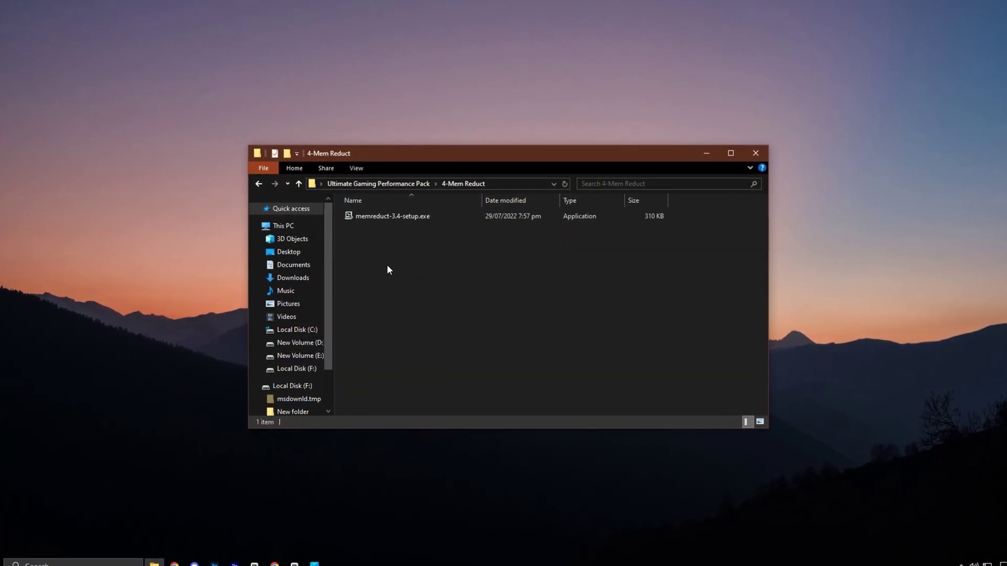
Open Mem Reduct from the hidden tray icons and run Clean memory three times.
left_click(961, 564)
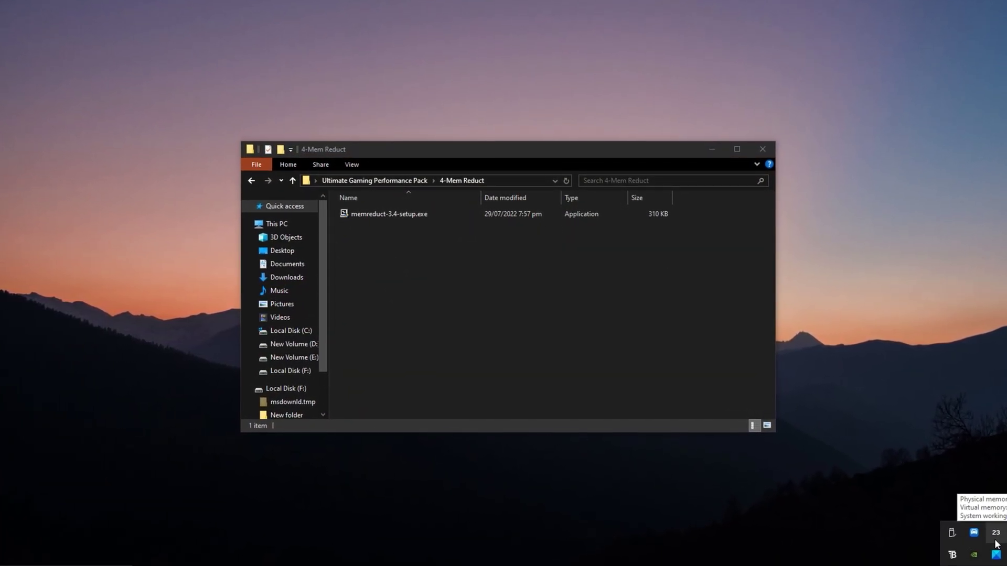
left_click(996, 544)
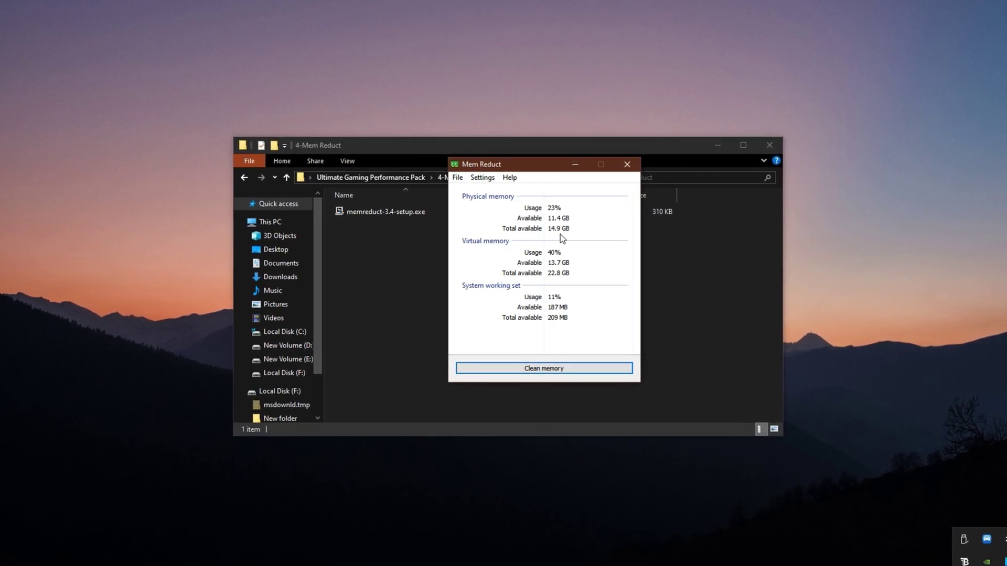
left_click_drag(524, 165, 487, 180)
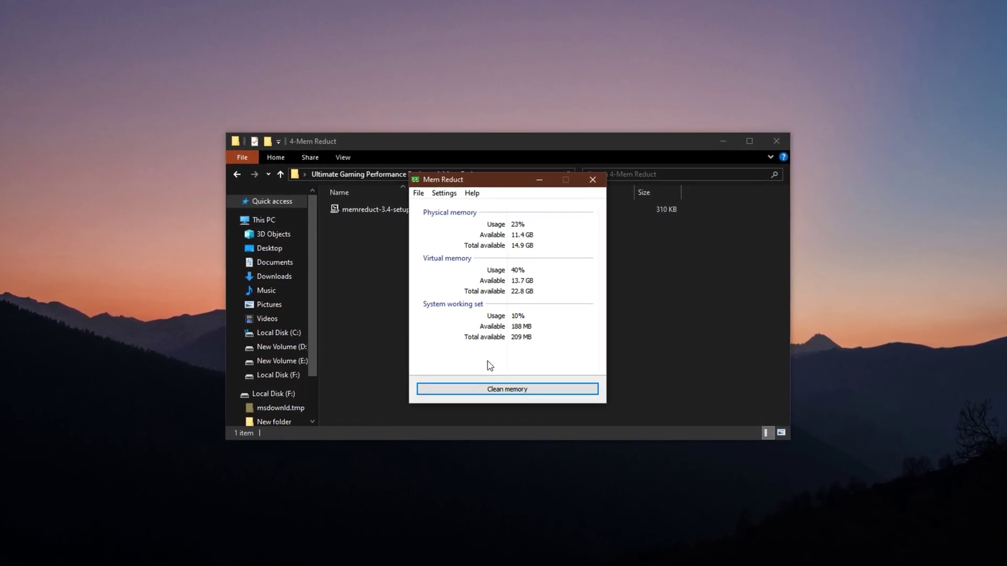
left_click(512, 394)
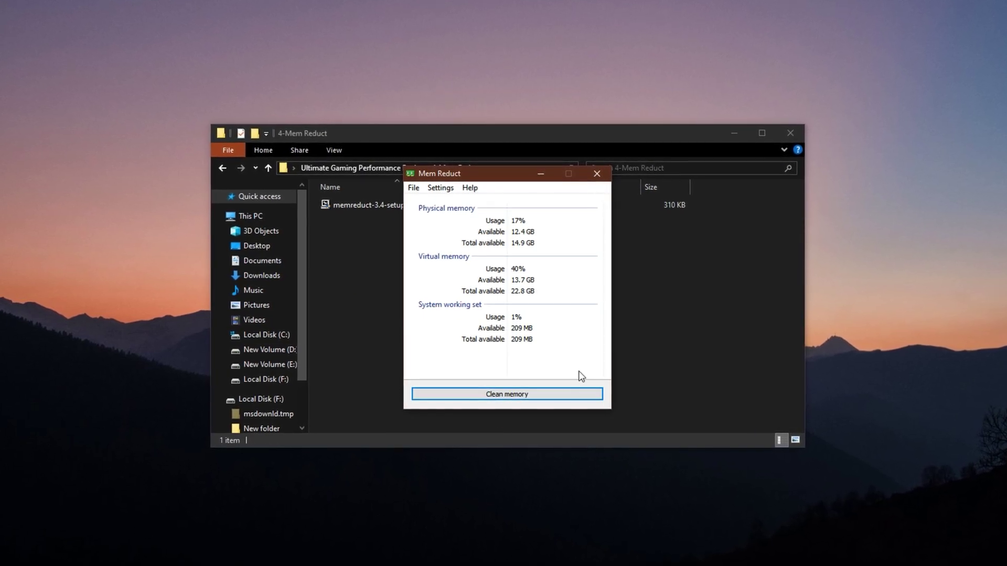
left_click(501, 394)
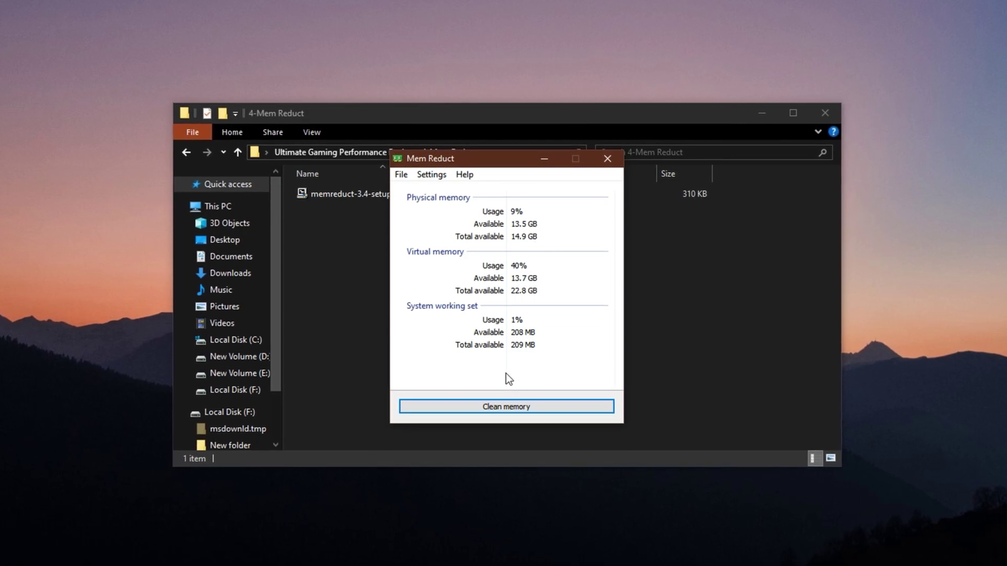
left_click(508, 414)
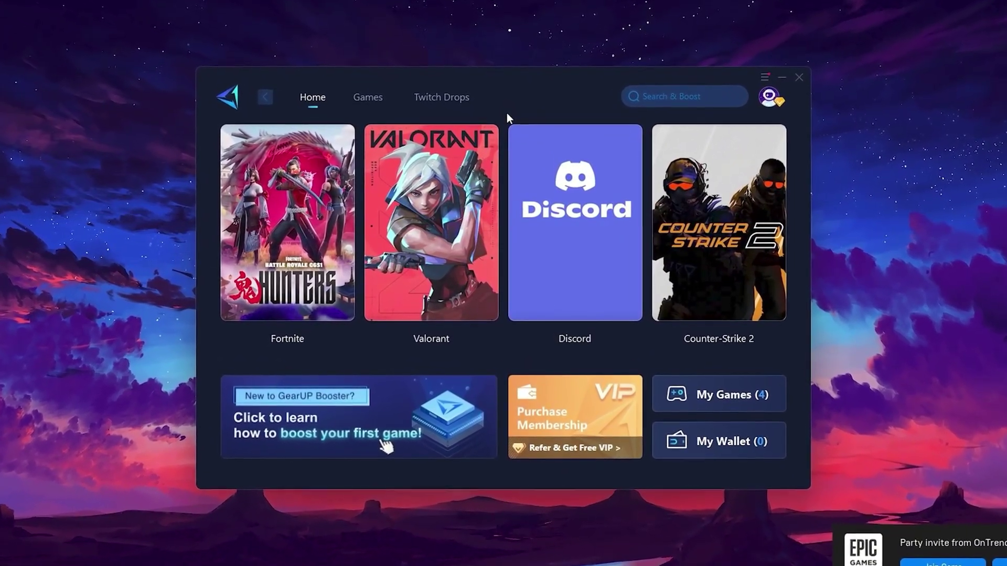
mouse_move(770, 99)
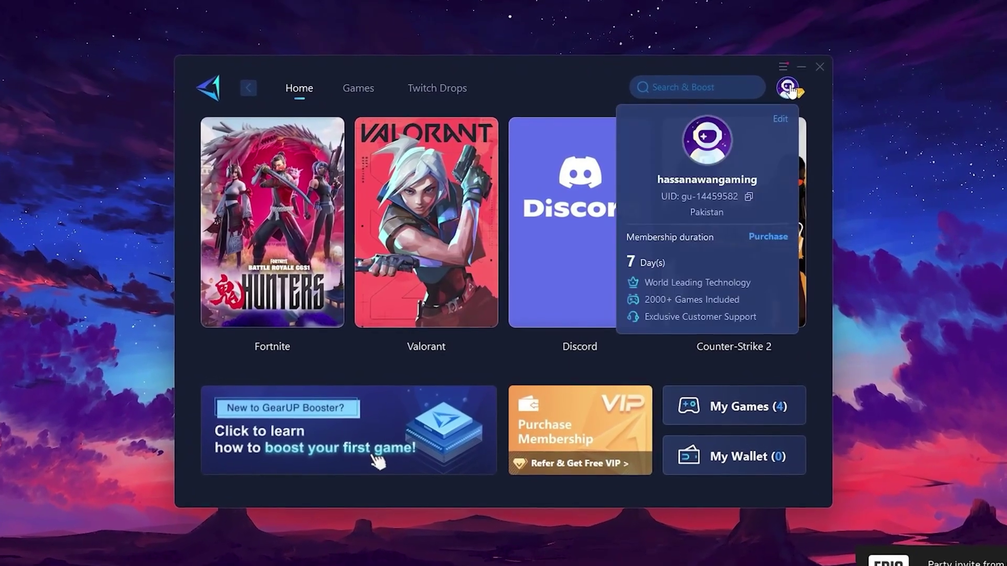
mouse_move(622, 133)
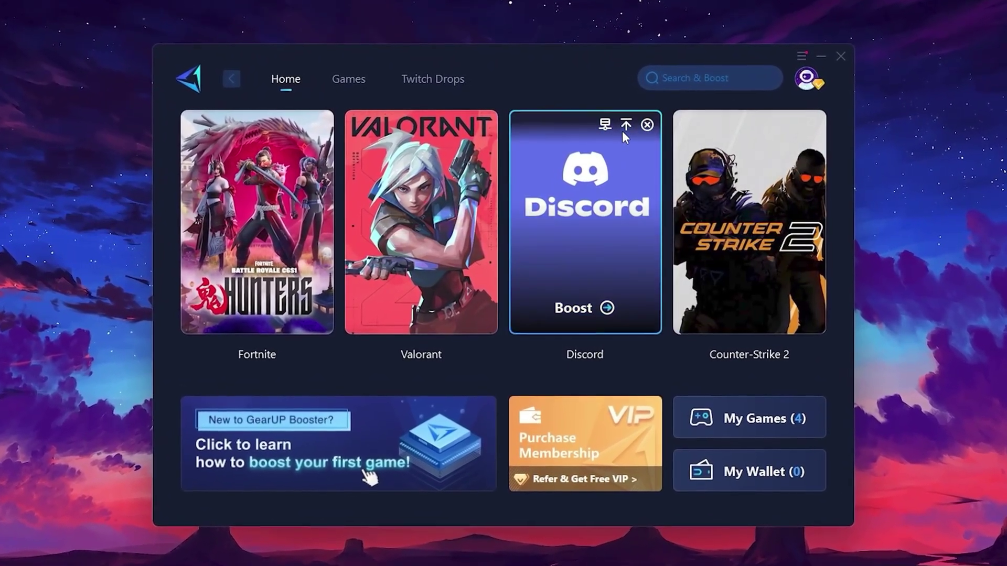
mouse_move(245, 140)
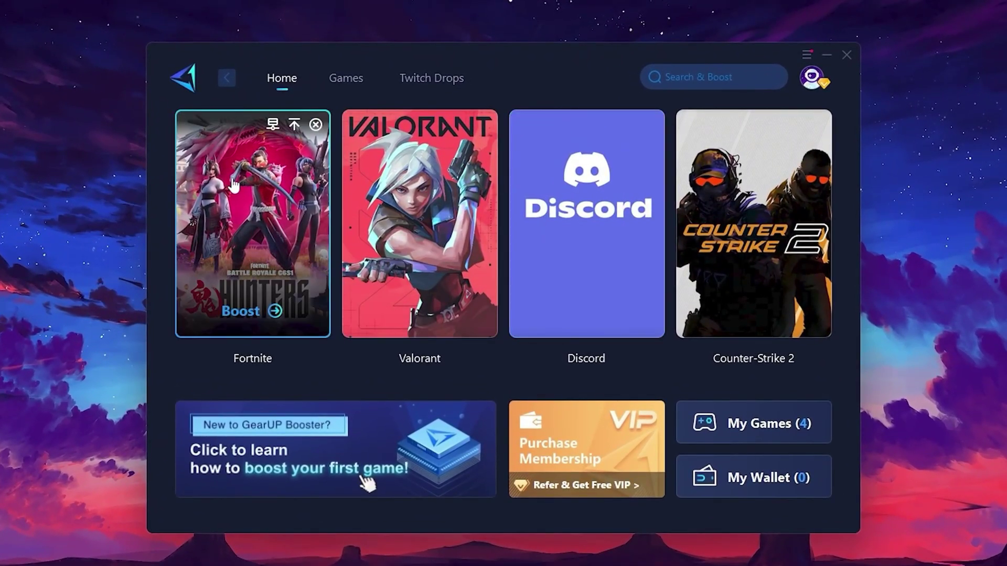
mouse_move(766, 205)
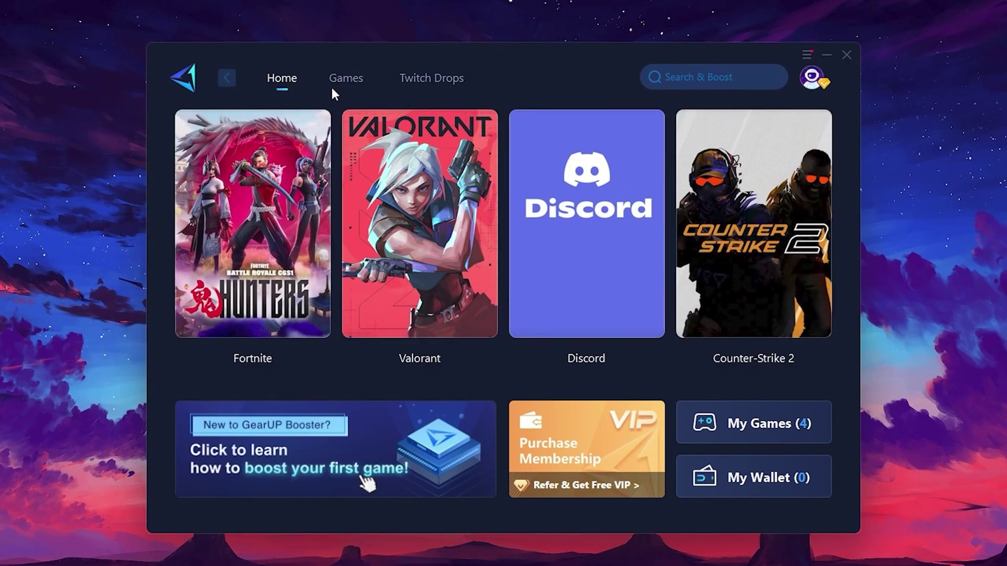
left_click(347, 80)
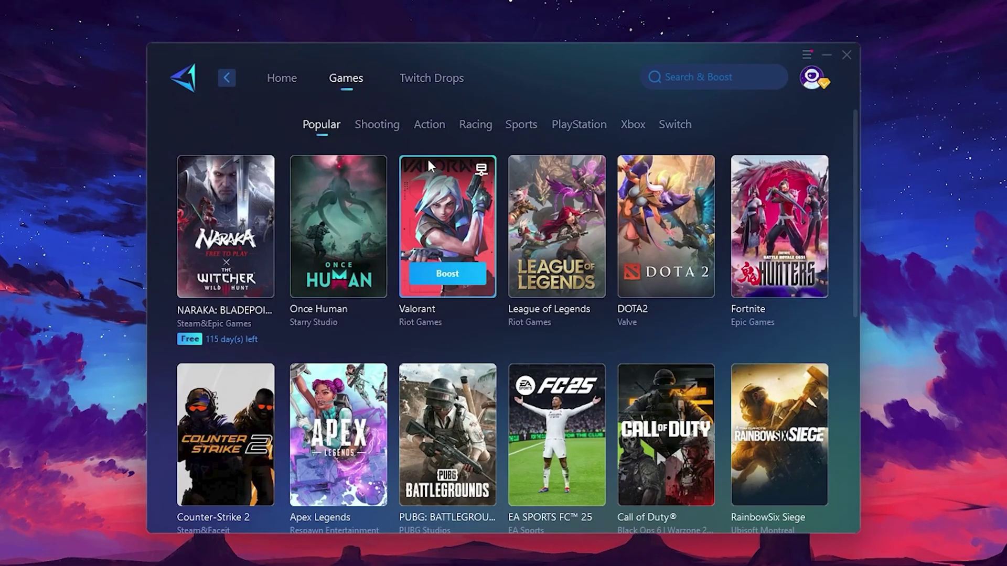
mouse_move(695, 188)
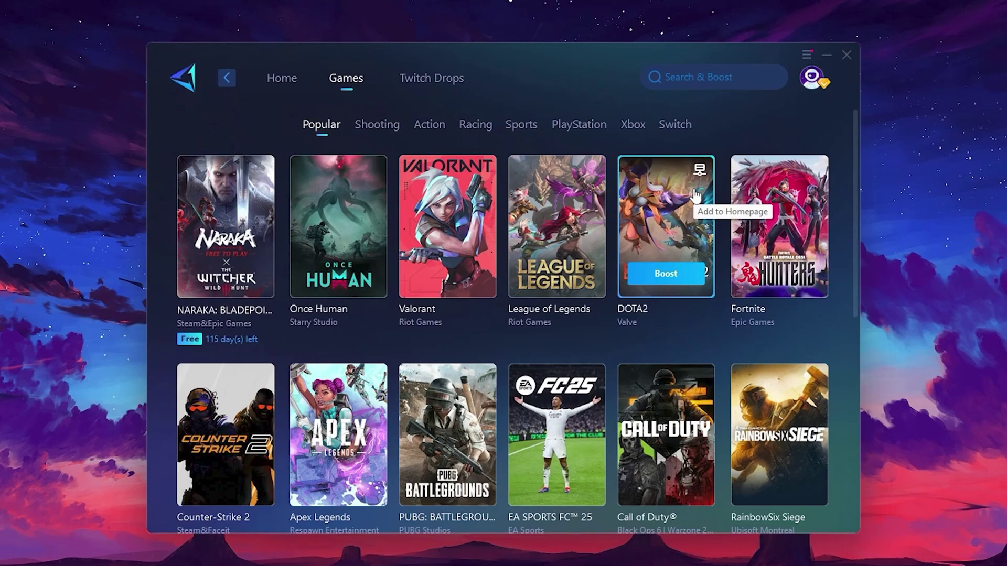
left_click(286, 89)
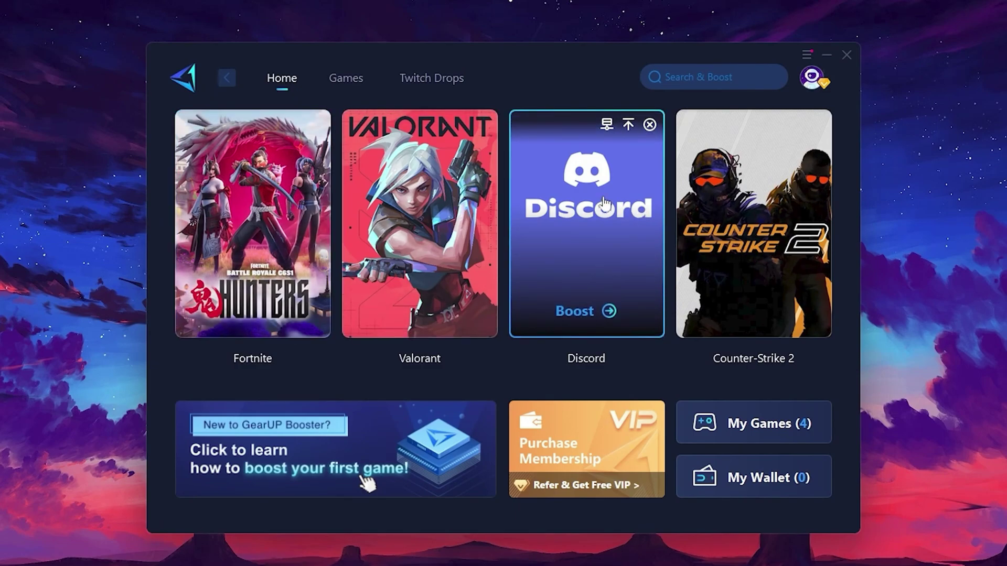
mouse_move(278, 208)
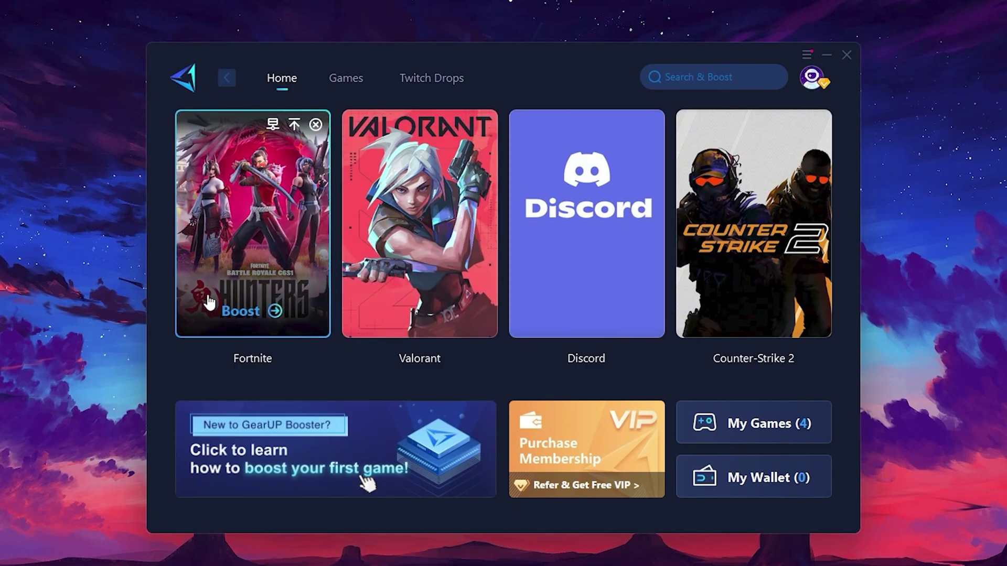
Boost Fortnite, reviewing the server region list and keeping Middle East selected.
left_click(242, 313)
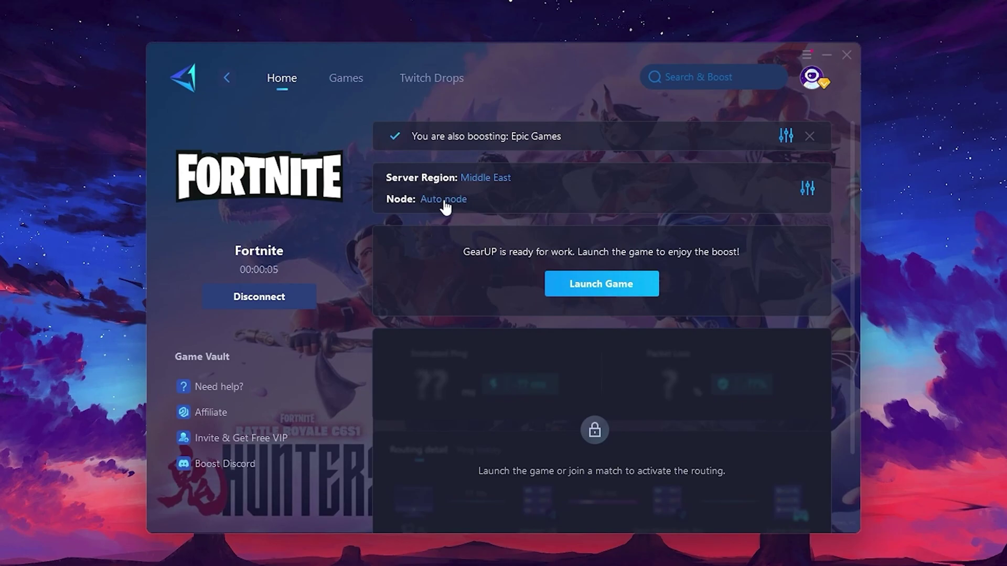
left_click(508, 178)
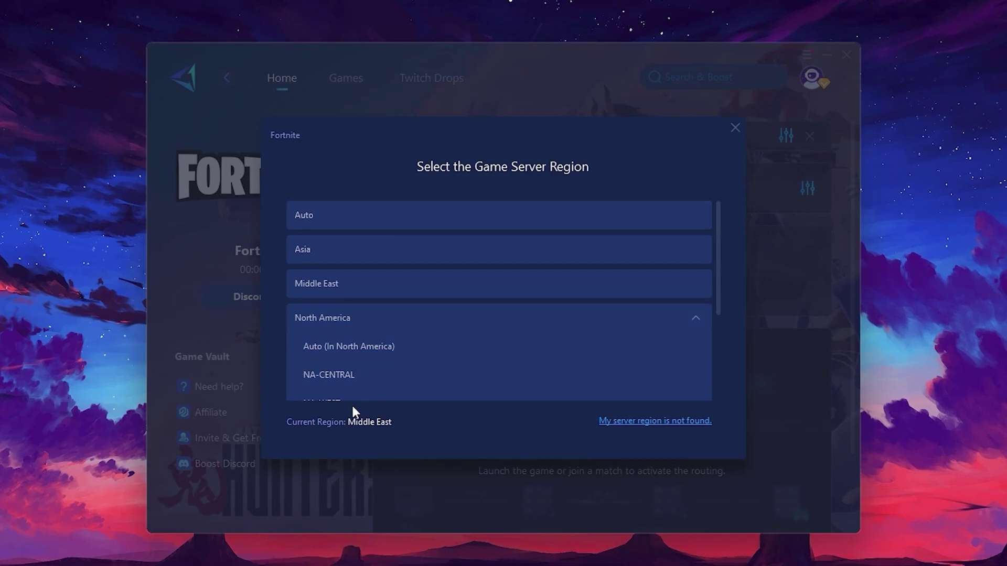
scroll(456, 305, "down", 1)
scroll(376, 277, "up", 1)
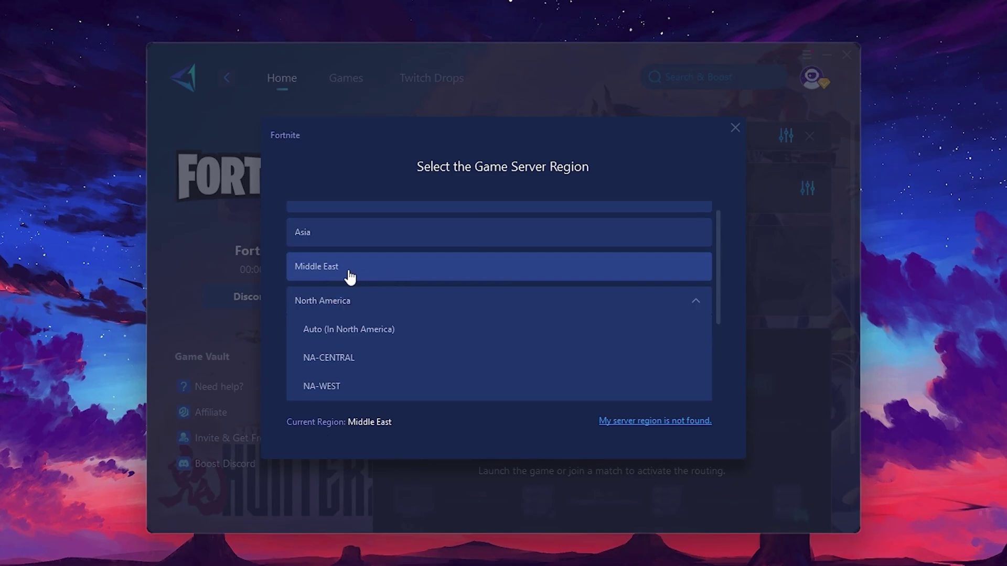
left_click(735, 128)
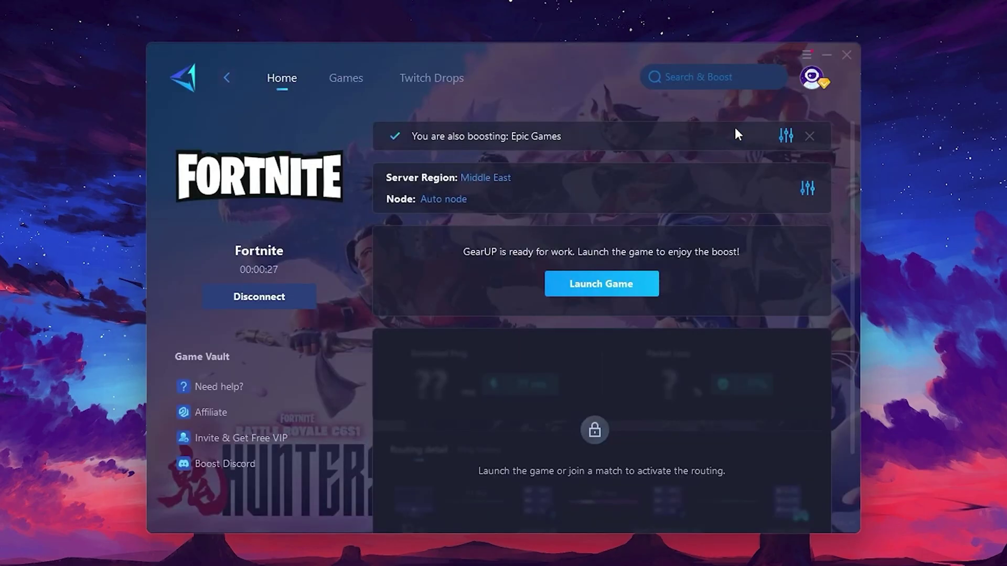
left_click(439, 204)
scroll(490, 323, "down", 2)
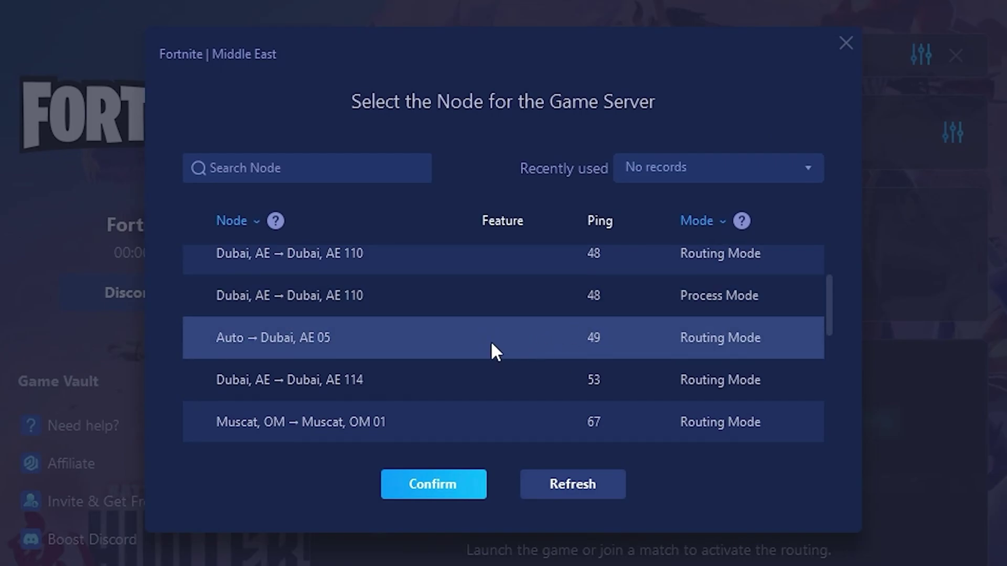
scroll(567, 317, "up", 2)
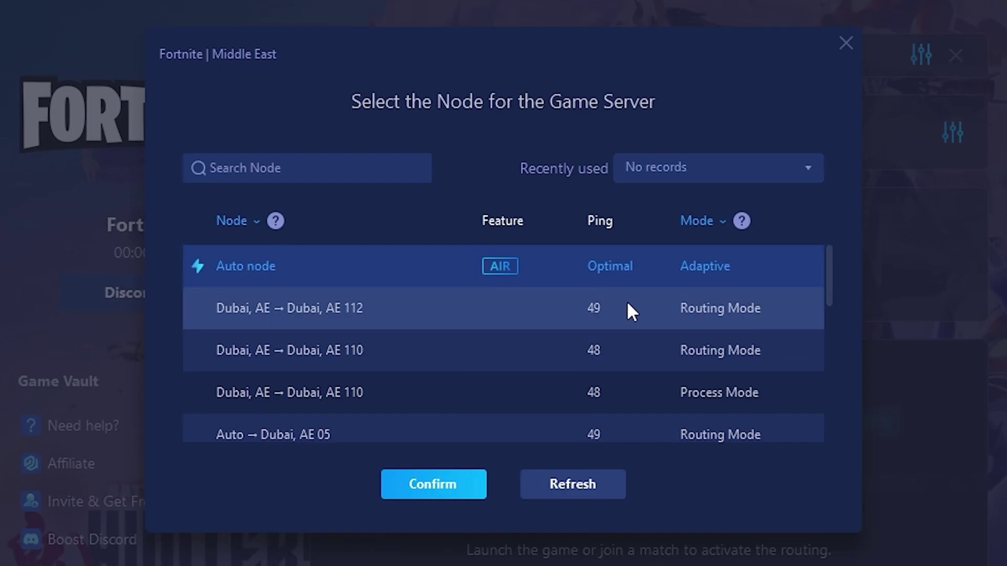
left_click(846, 44)
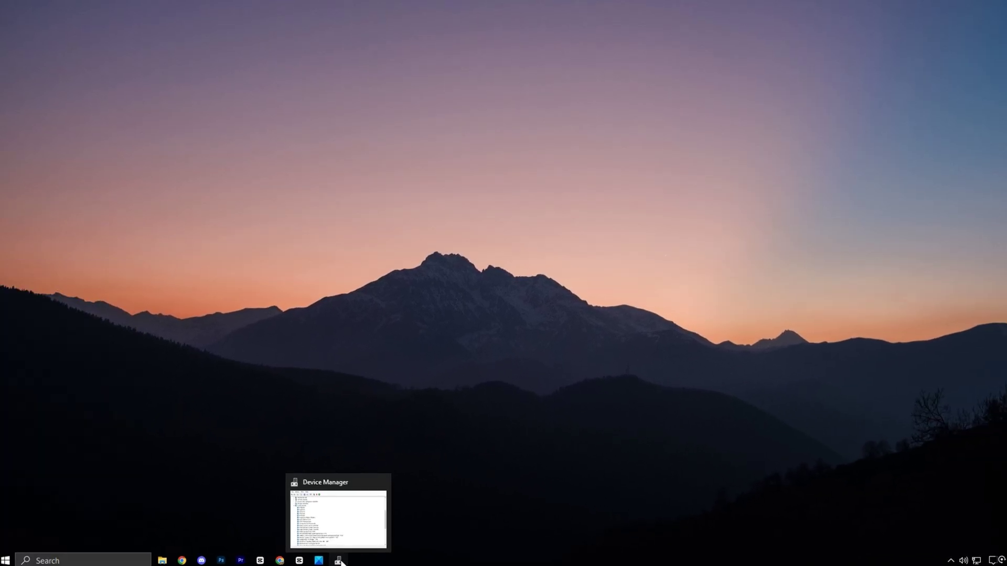
Confirm that High Precision Event Timer under System devices is still disabled, leaving it unchanged.
left_click(441, 556)
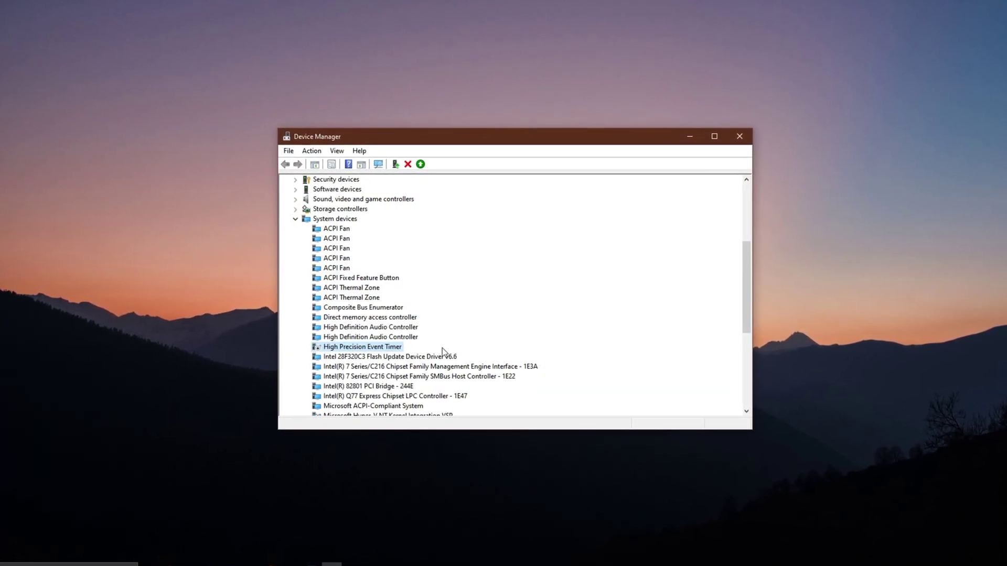
left_click(329, 219)
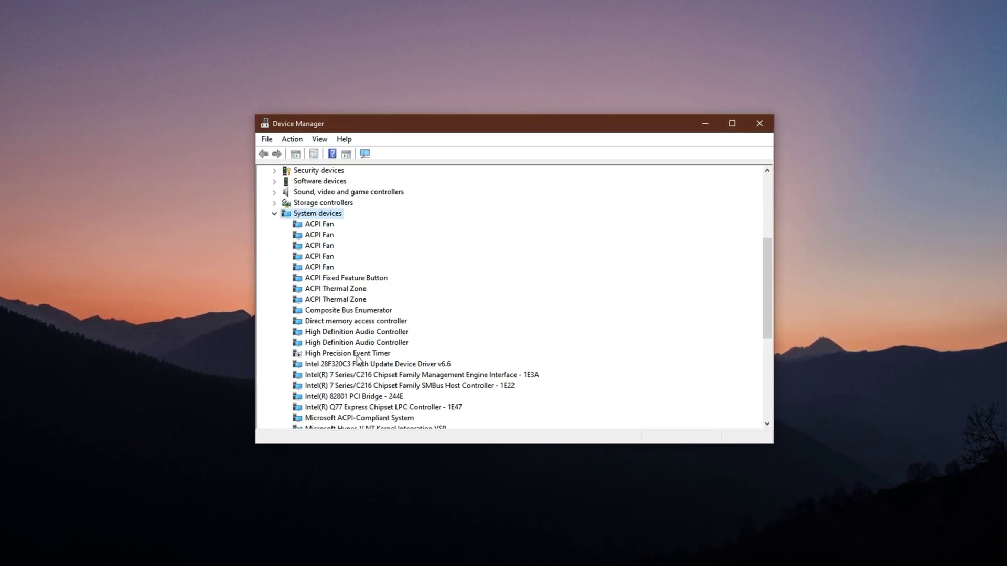
left_click(328, 356)
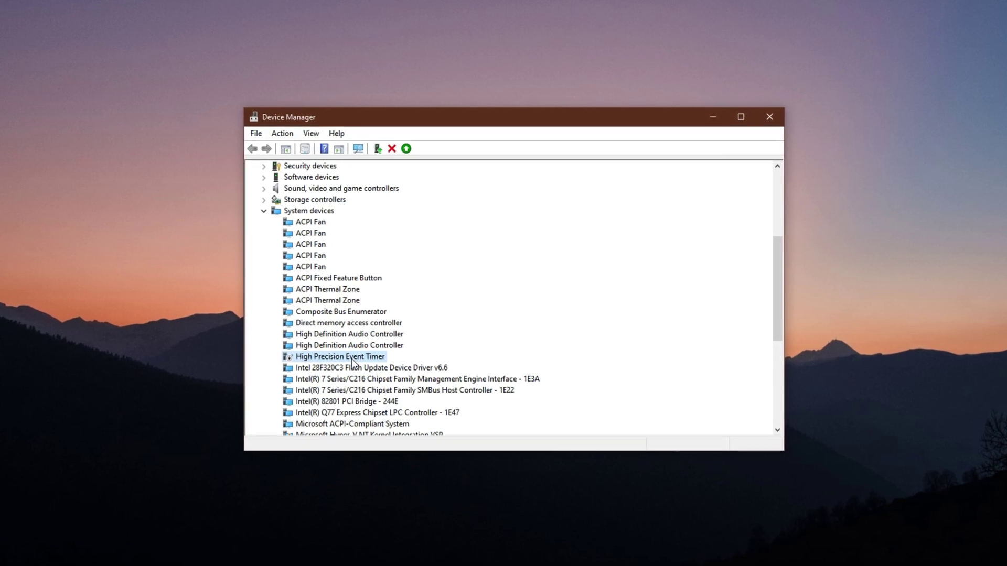
right_click(311, 361)
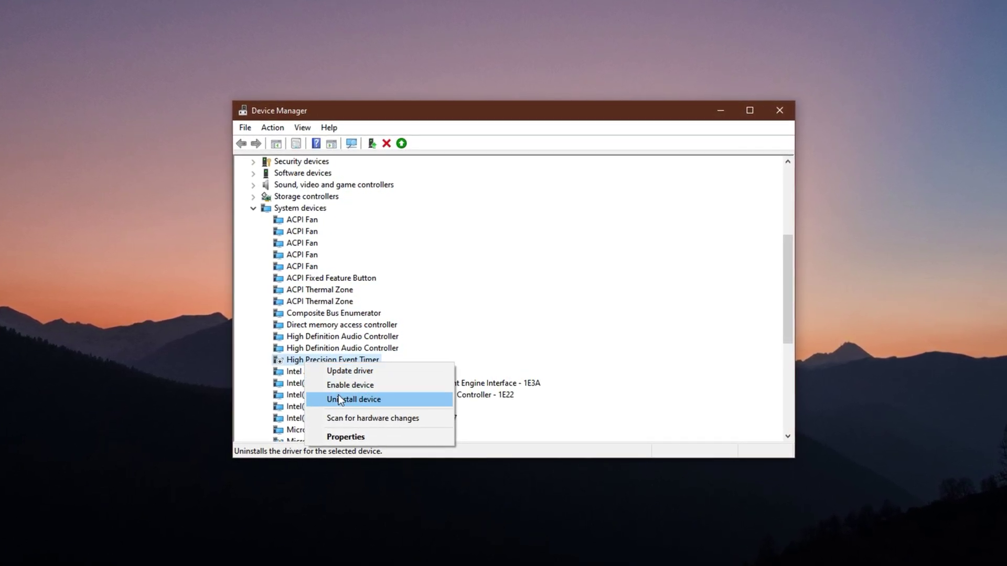
left_click(296, 363)
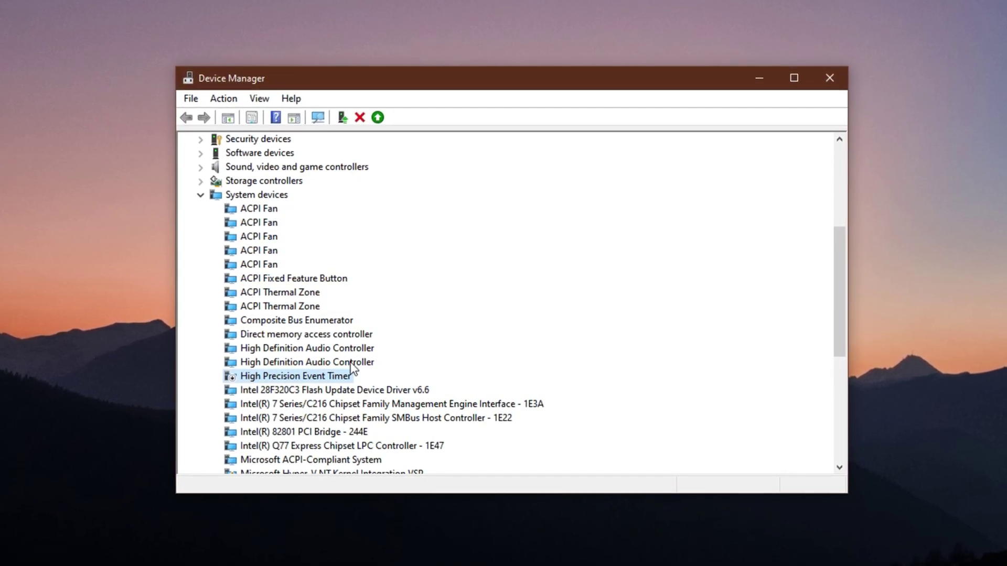
right_click(269, 377)
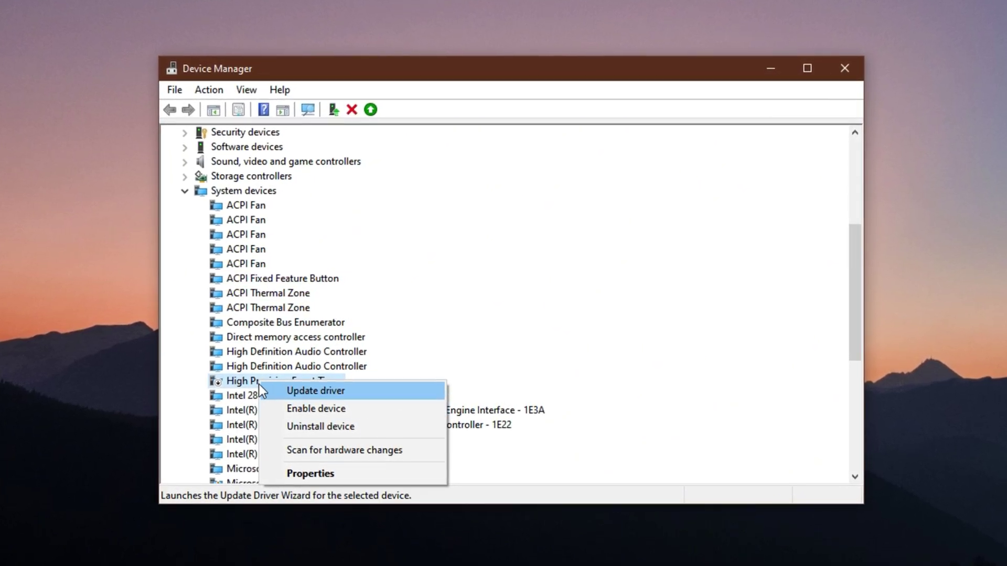
left_click(241, 382)
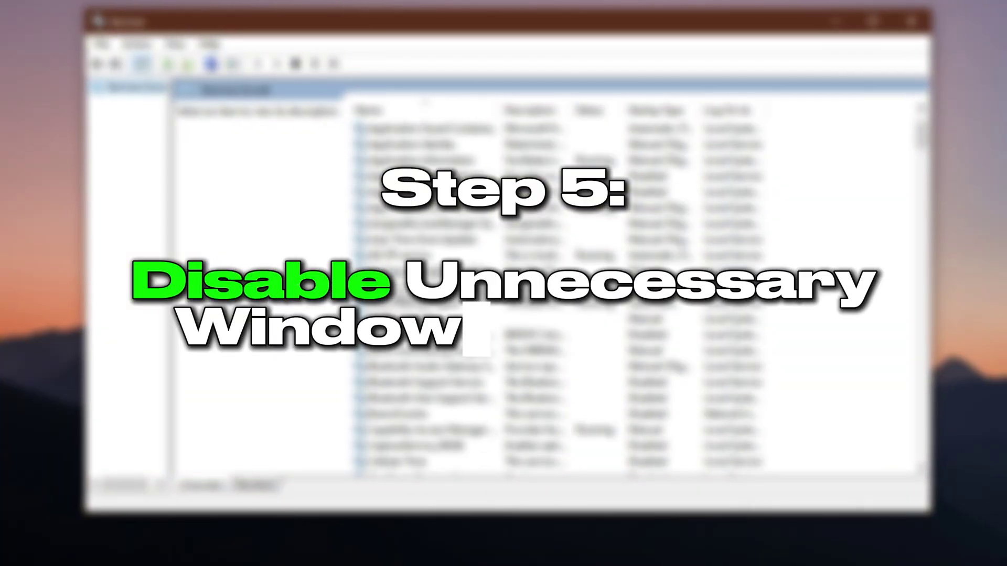
Scroll through the entire Services list from top to bottom.
scroll(556, 294, "down", 3)
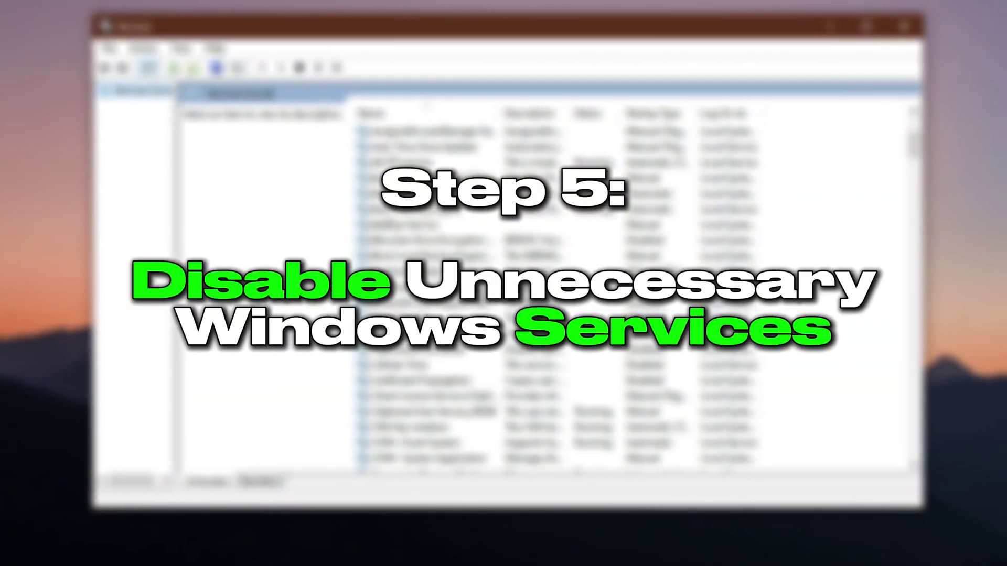
scroll(556, 294, "down", 3)
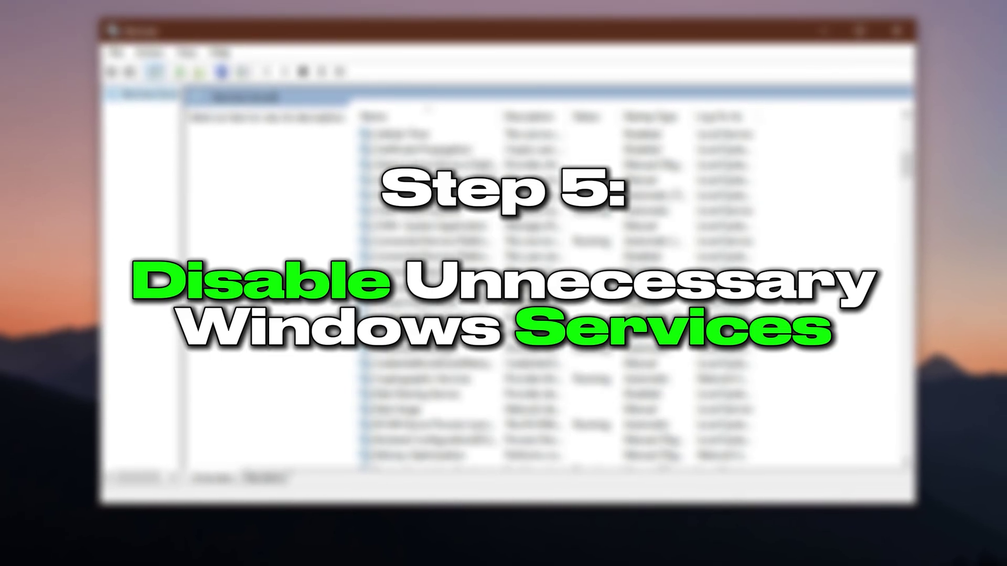
scroll(477, 288, "down", 3)
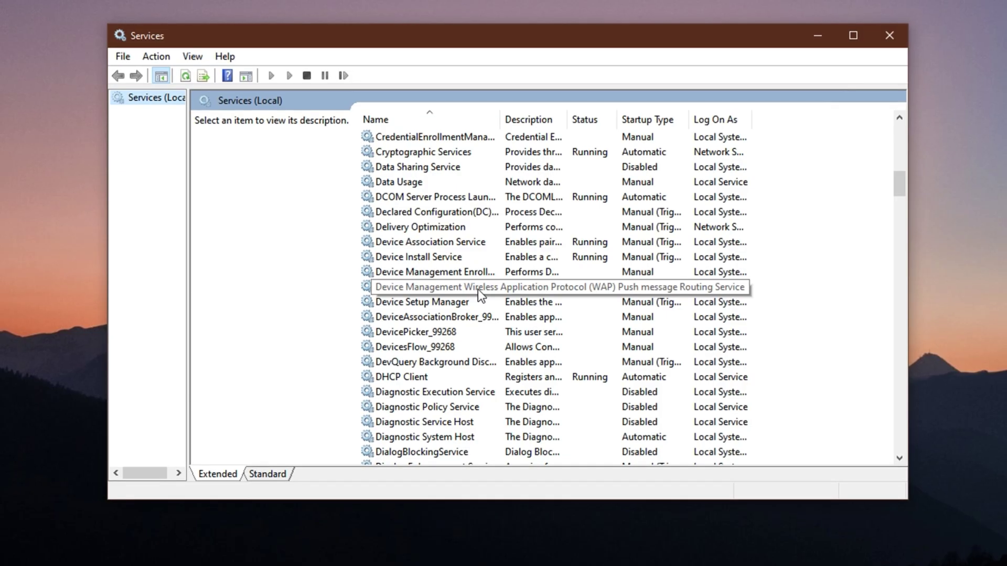
scroll(477, 288, "down", 3)
scroll(477, 290, "down", 2)
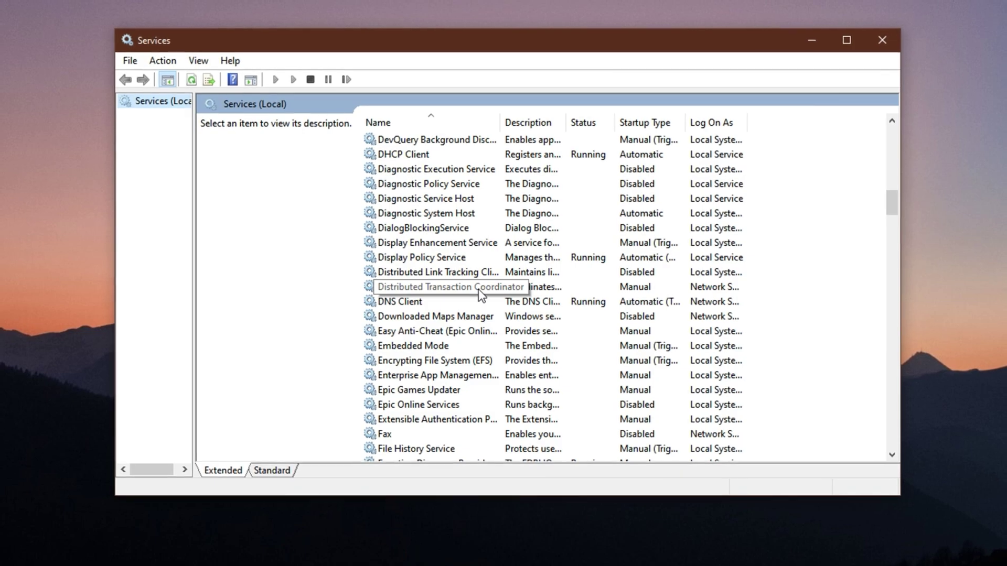
scroll(478, 290, "down", 7)
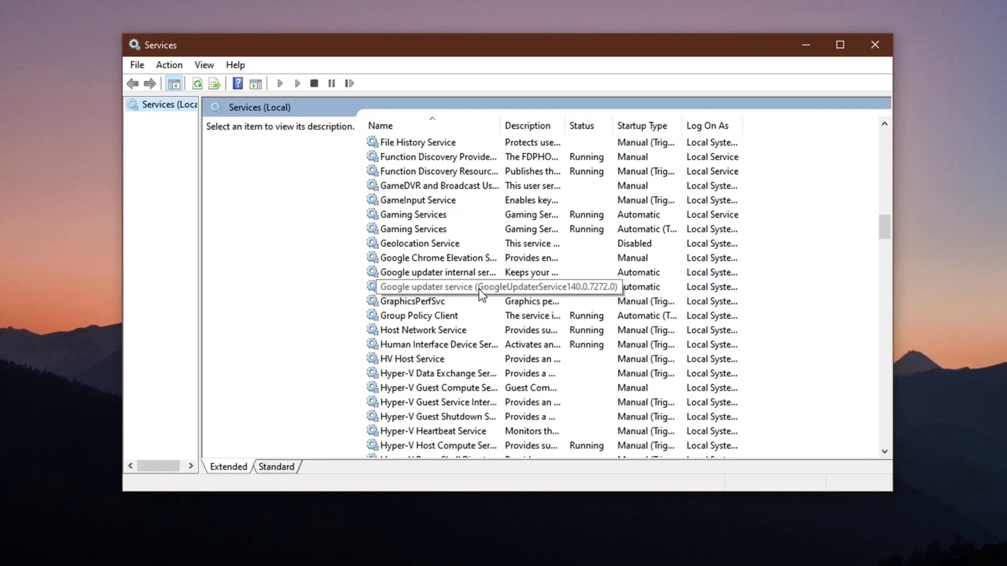
scroll(479, 288, "down", 3)
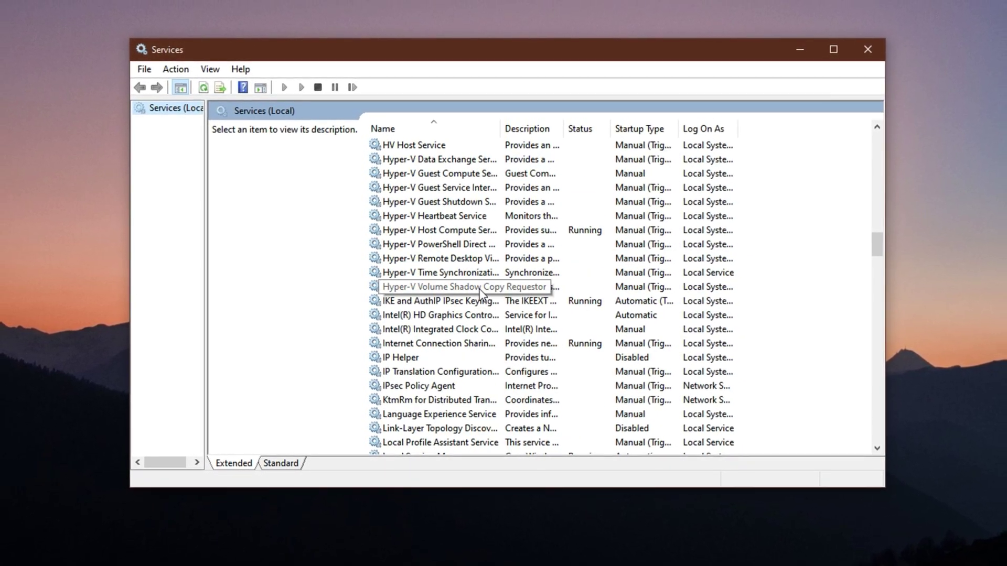
scroll(479, 291, "down", 1)
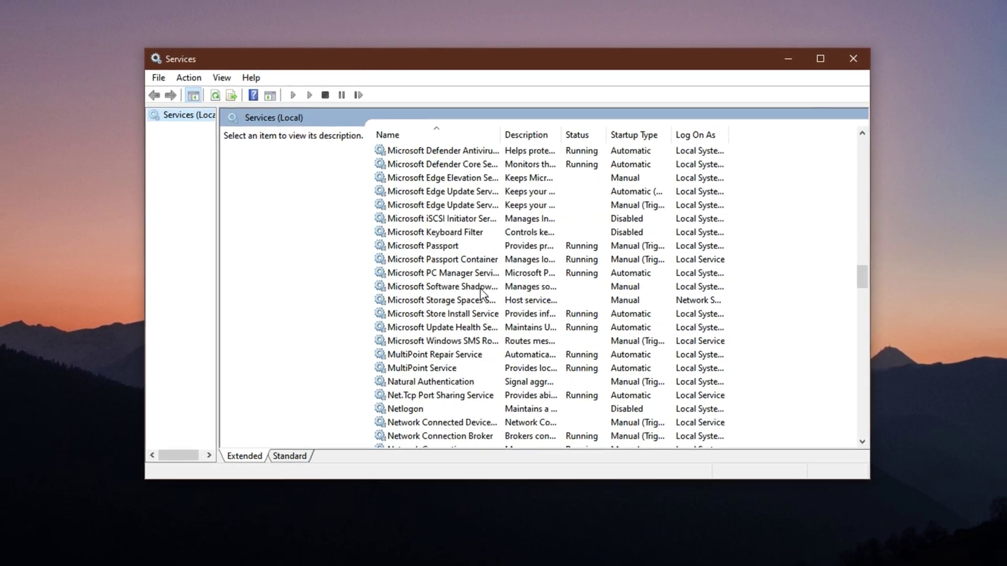
scroll(480, 288, "down", 4)
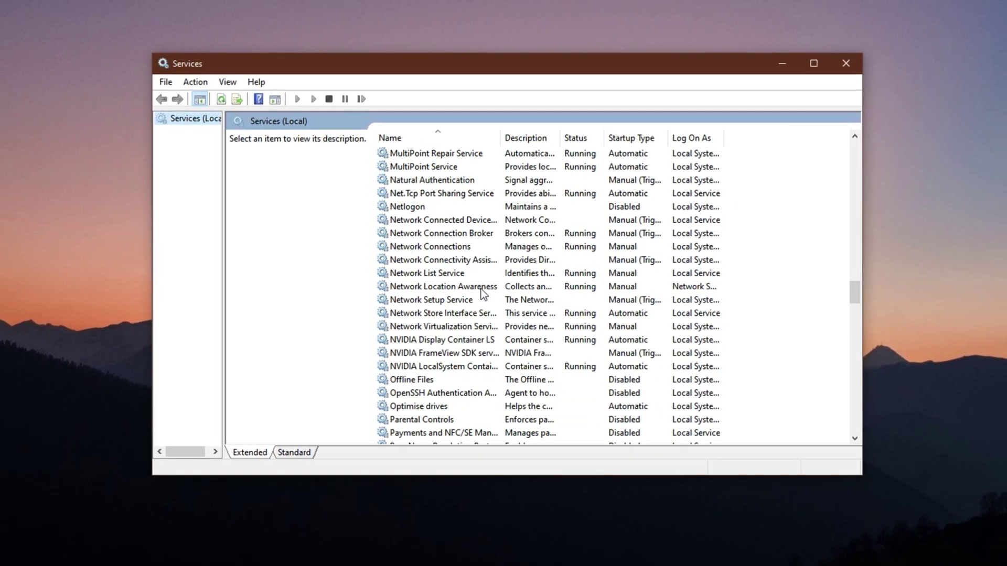
scroll(480, 288, "down", 6)
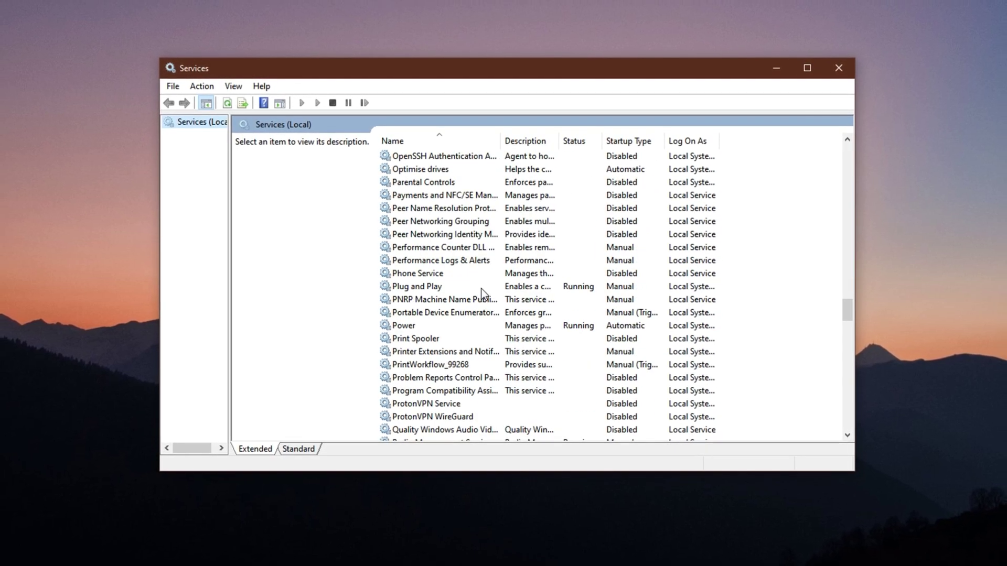
scroll(481, 289, "down", 5)
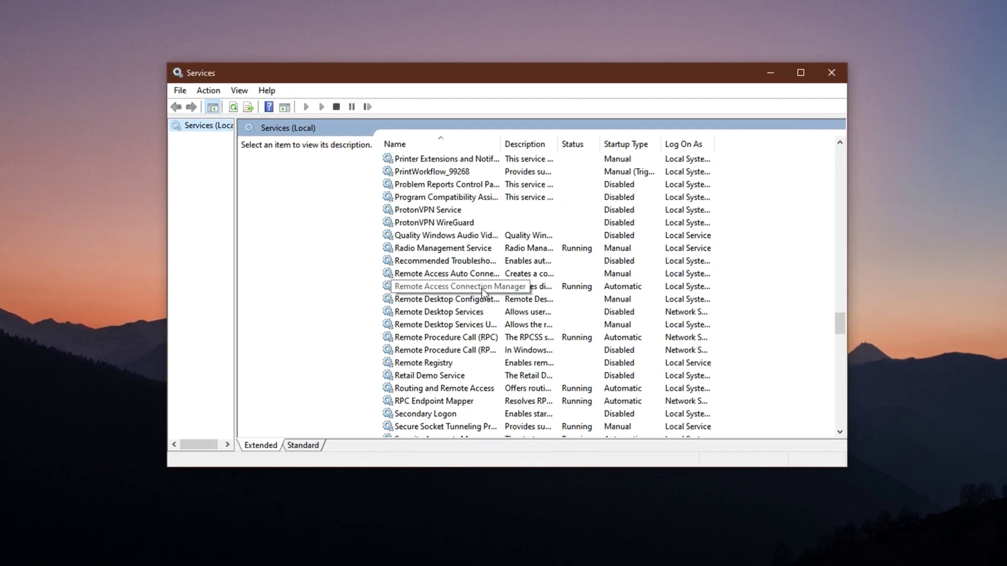
scroll(481, 288, "down", 6)
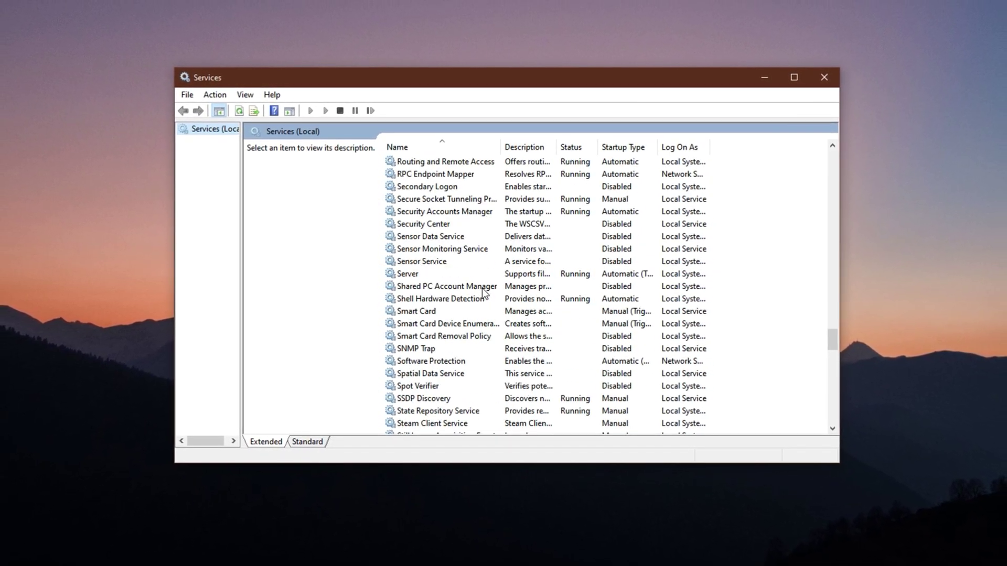
scroll(483, 289, "down", 6)
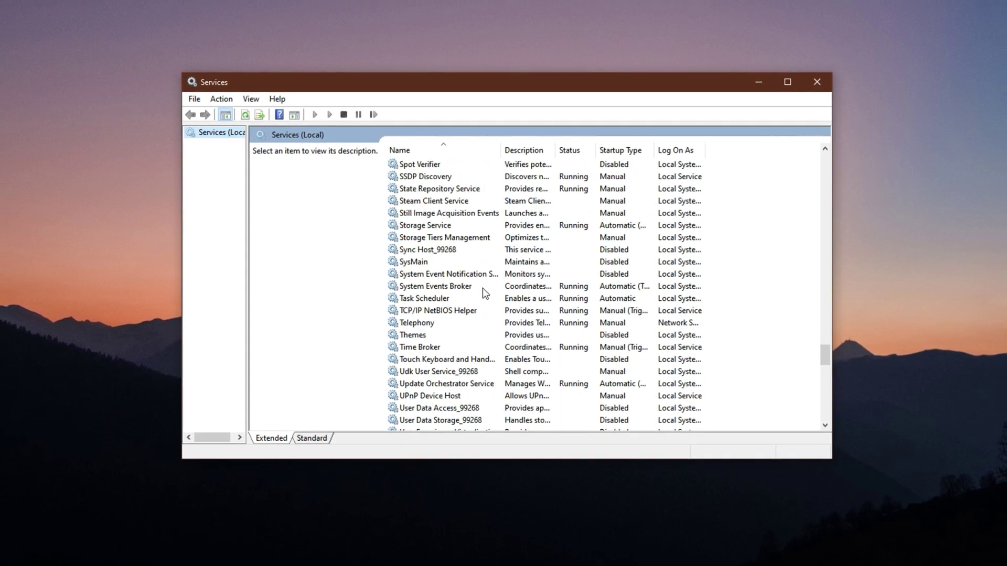
scroll(482, 288, "down", 7)
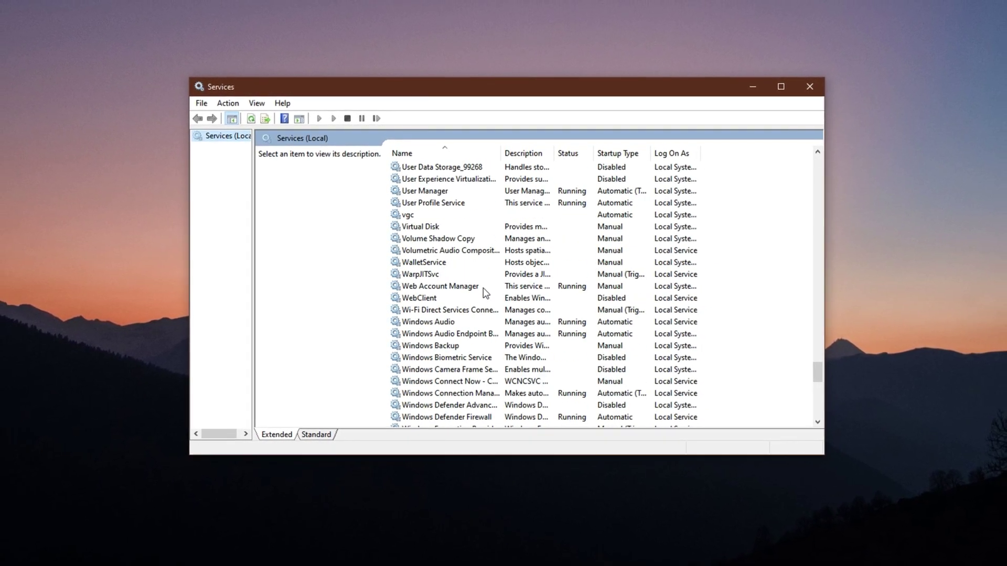
scroll(486, 293, "down", 7)
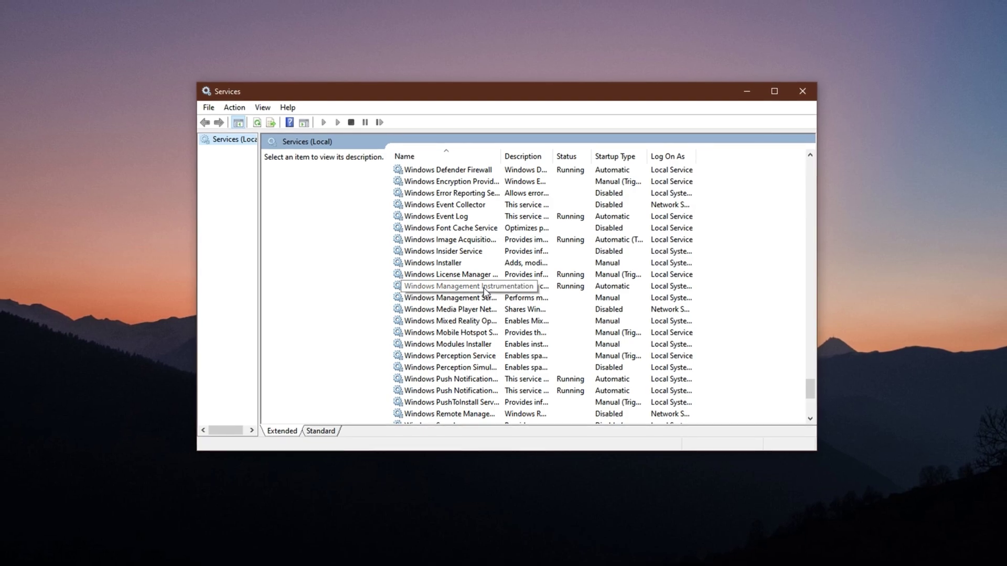
scroll(485, 292, "down", 6)
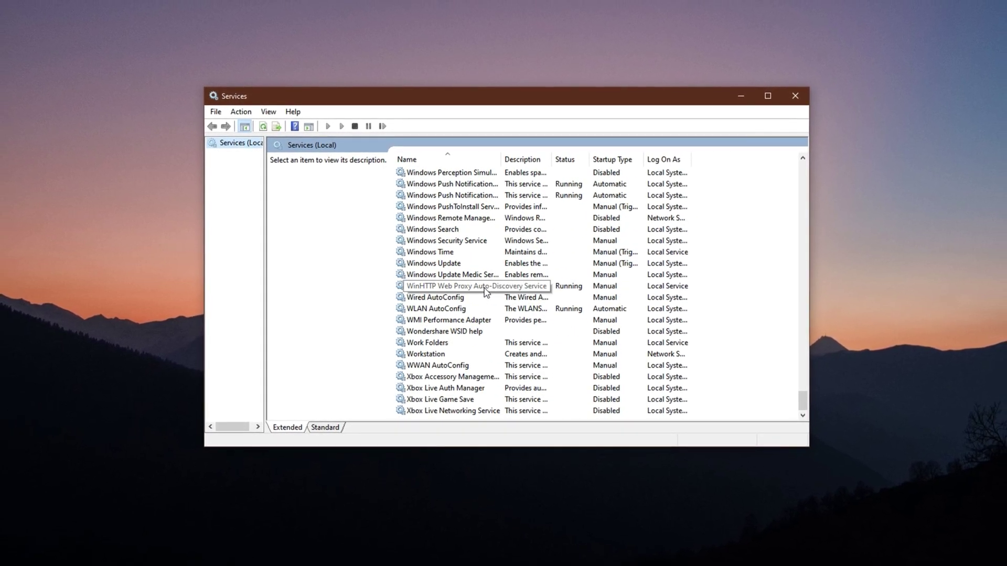
scroll(485, 292, "up", 15)
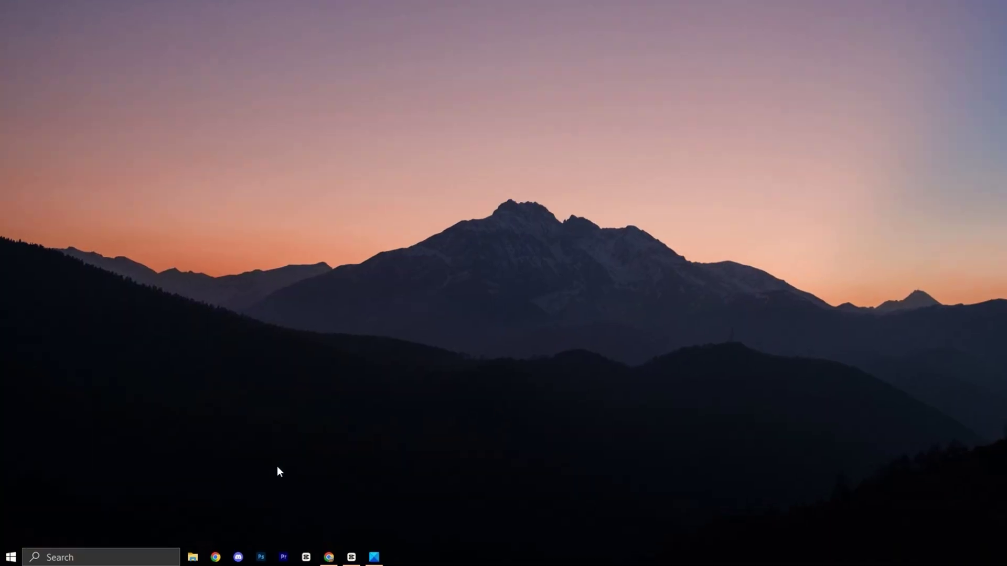
Reopen the Services console through Windows Search and scroll the service list slightly.
key("super+s")
type("serv")
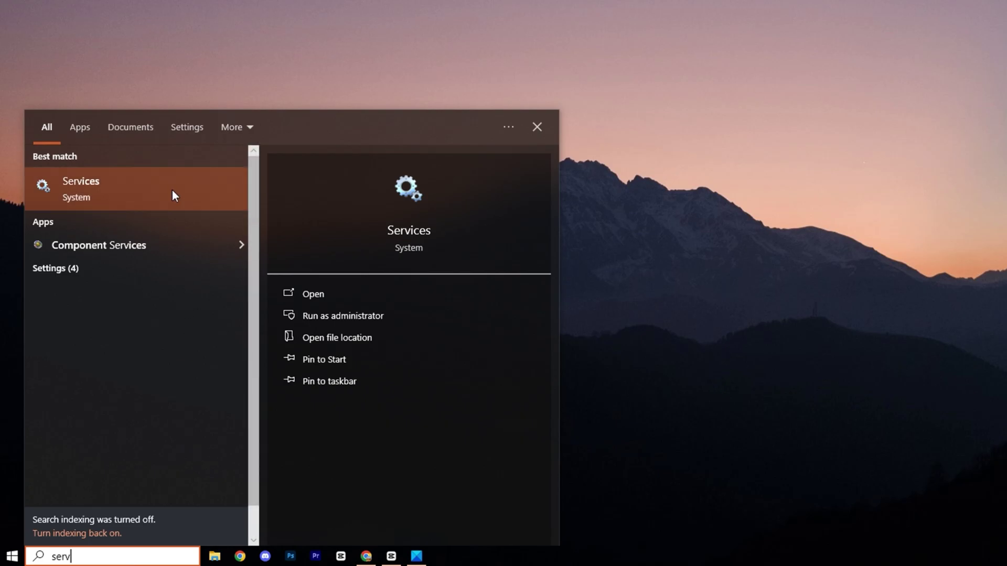
left_click(174, 196)
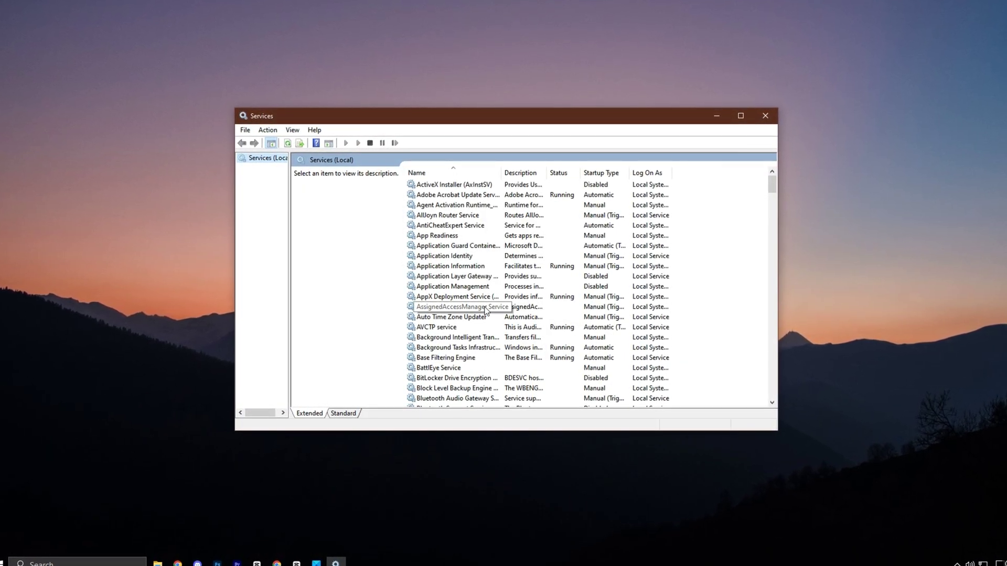
scroll(492, 319, "down", 2)
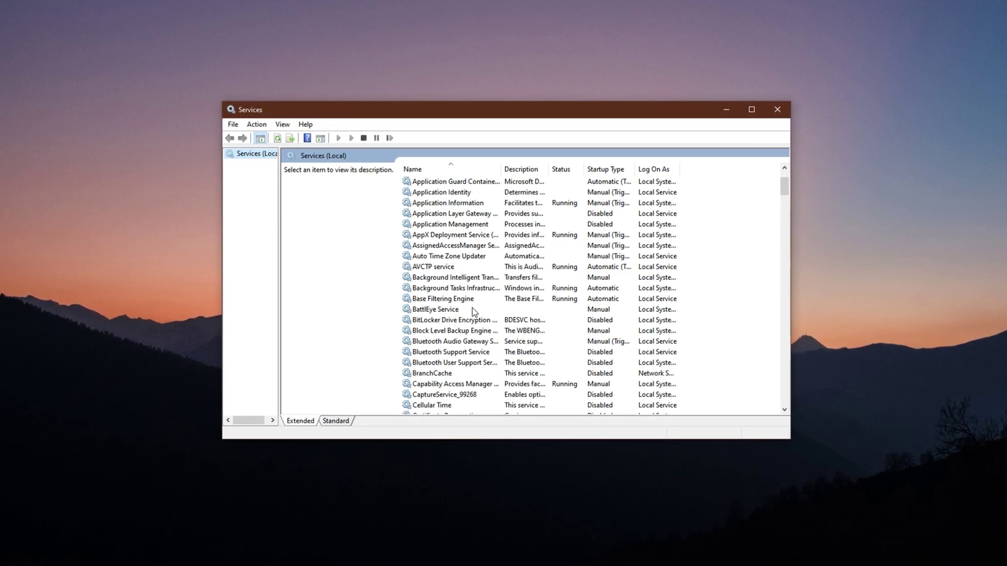
Keep BitLocker Drive Encryption Service's startup type at Disabled and close its properties with OK.
left_click(448, 322)
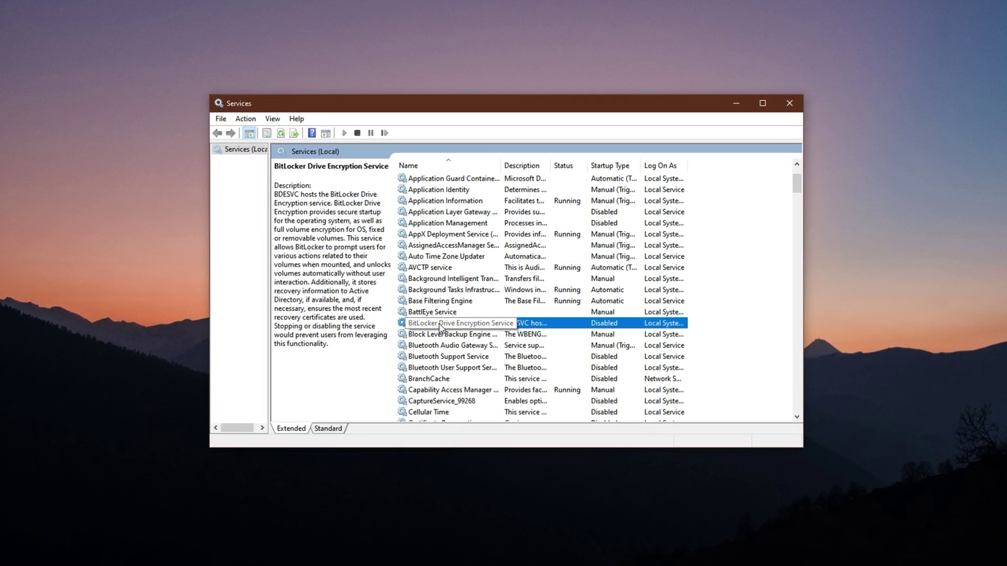
right_click(440, 328)
left_click(459, 436)
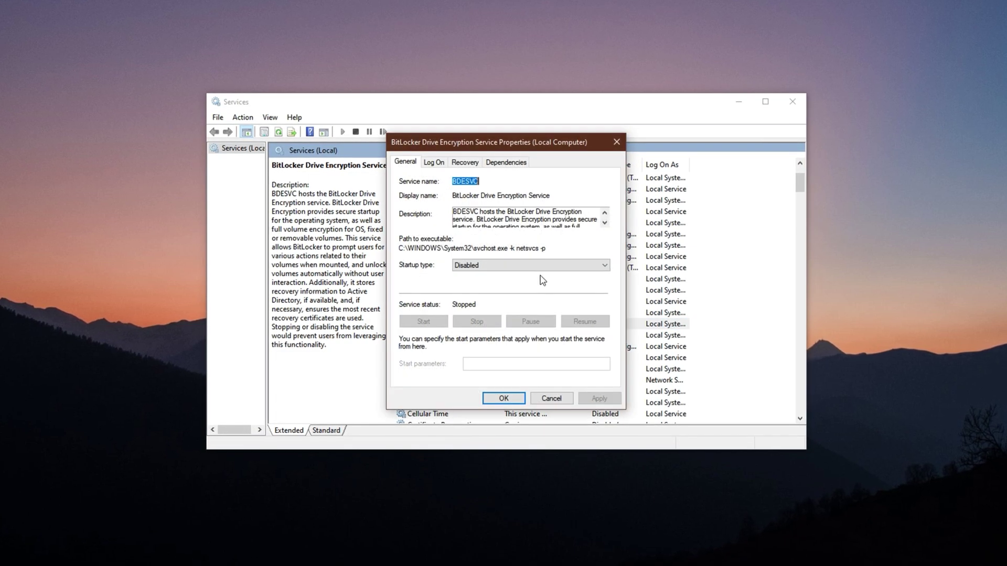
left_click(505, 266)
left_click(488, 266)
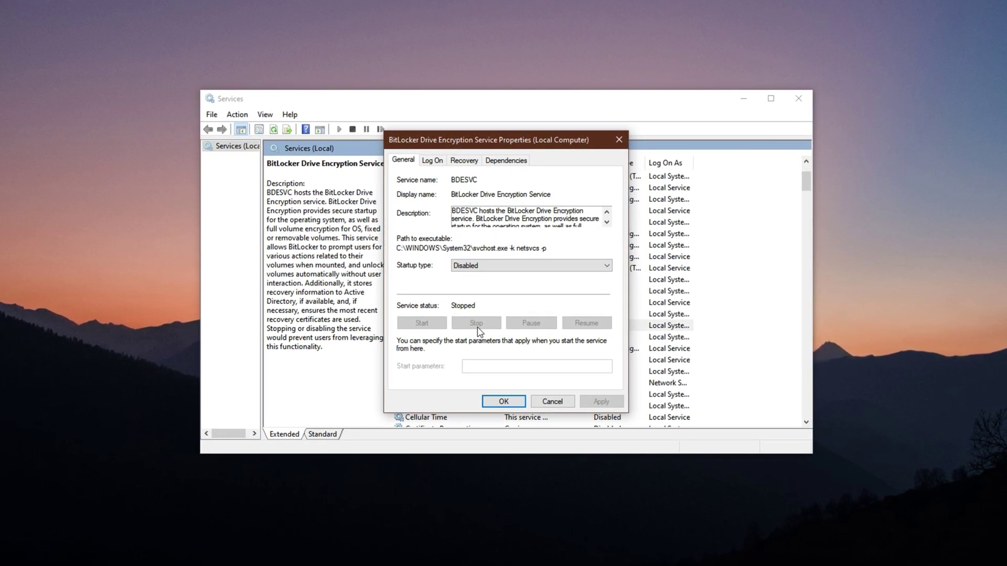
left_click(493, 405)
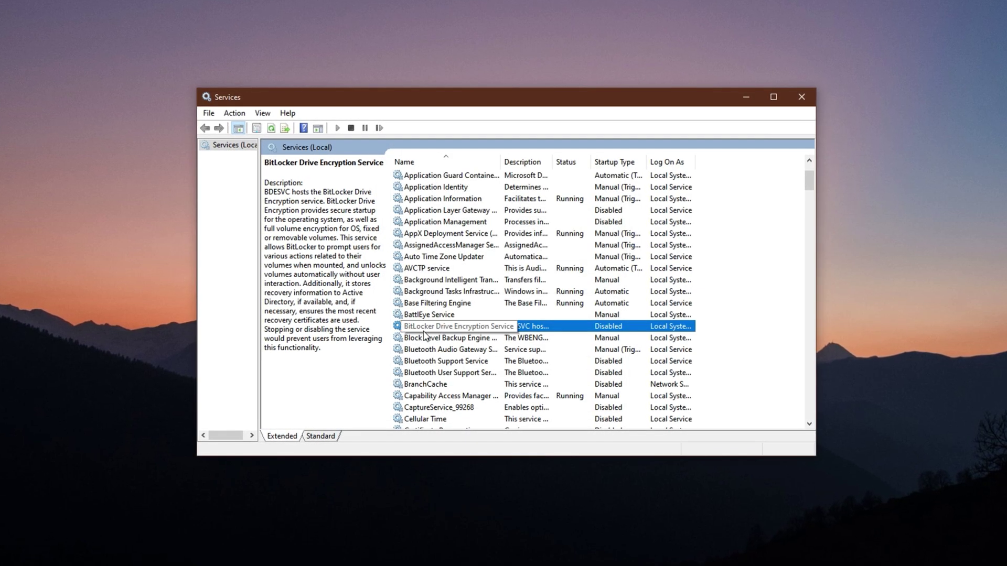
Set Connected User Experiences and Telemetry's startup type to Disabled and confirm with OK.
scroll(442, 332, "down", 1)
scroll(441, 332, "down", 3)
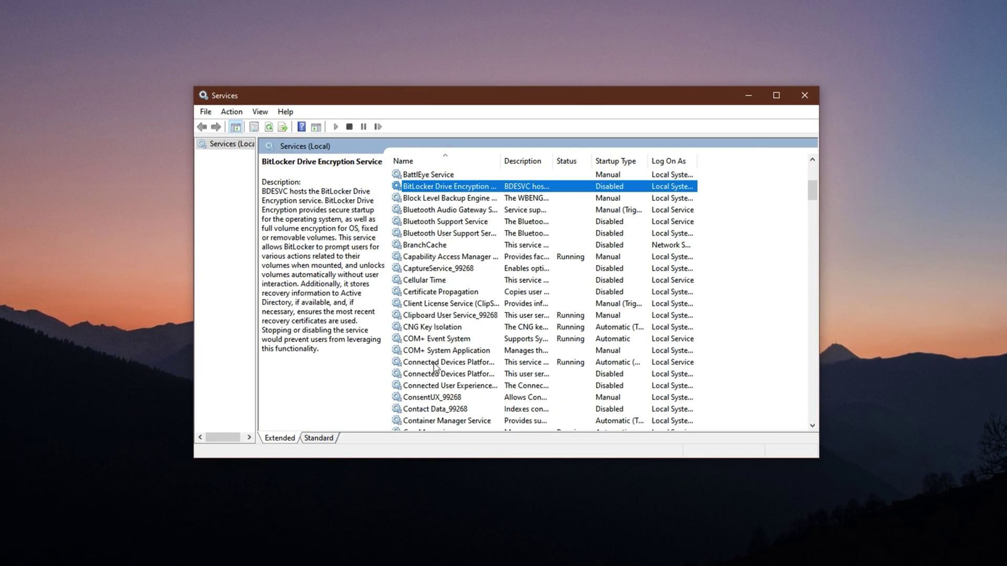
left_click(434, 387)
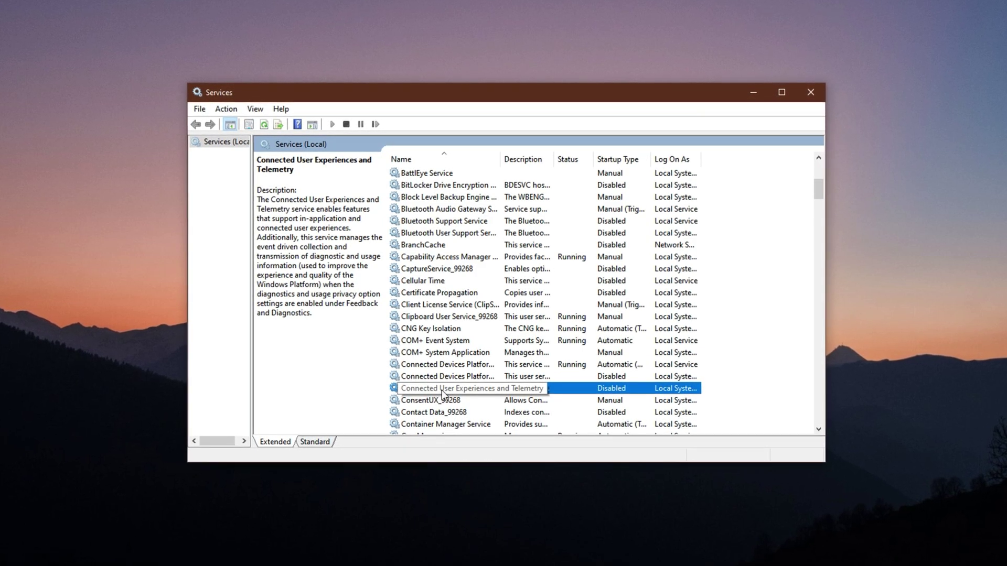
scroll(440, 377, "down", 1)
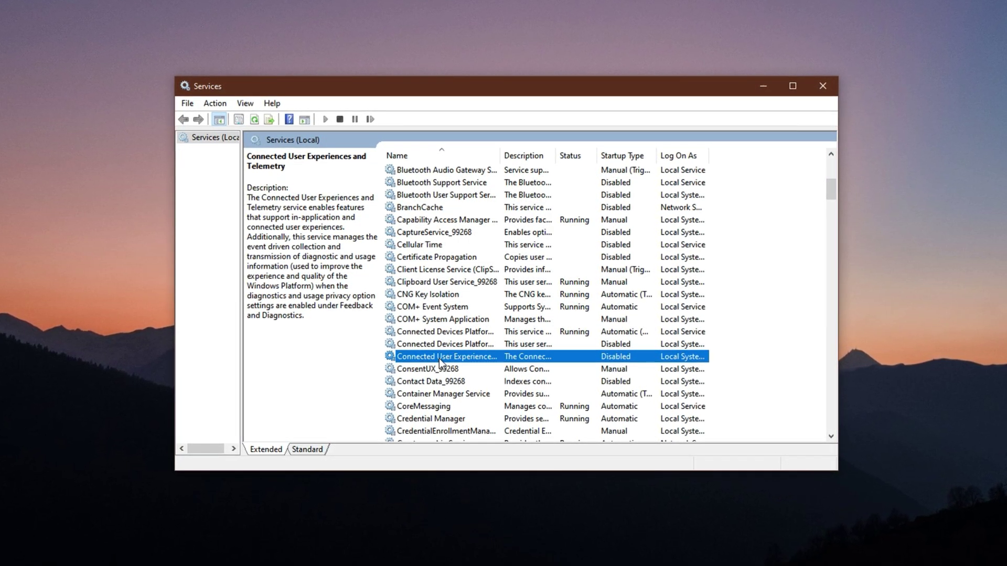
right_click(440, 357)
left_click(467, 481)
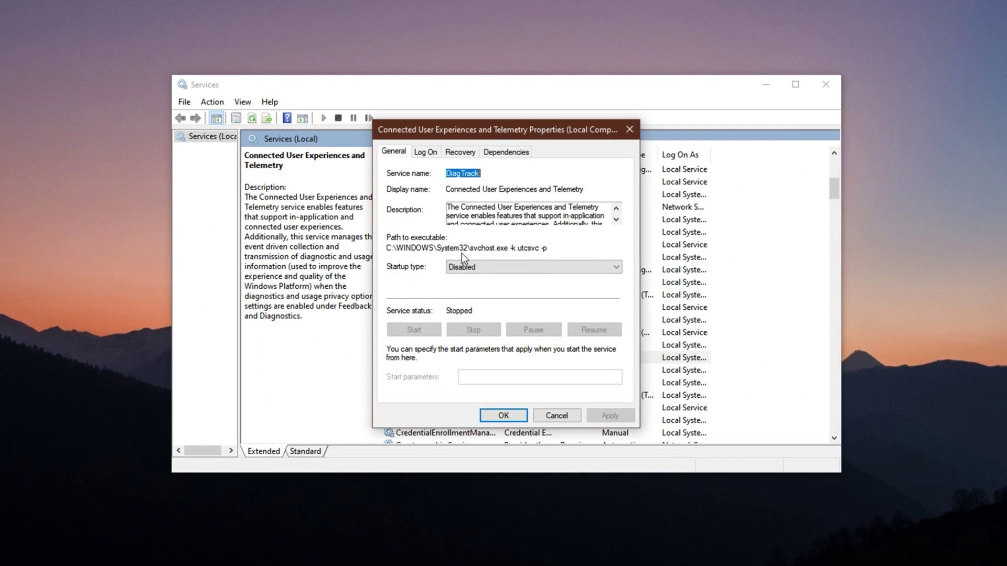
left_click(486, 268)
left_click(486, 268)
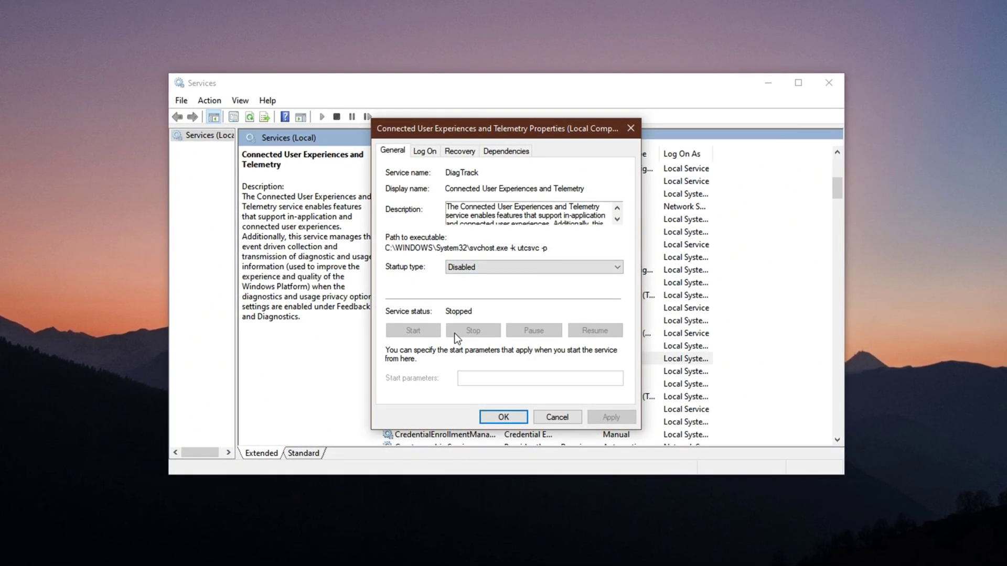
left_click(502, 418)
Set Distributed Link Tracking Client's startup type to Disabled and confirm with OK.
scroll(432, 346, "down", 10)
left_click(440, 323)
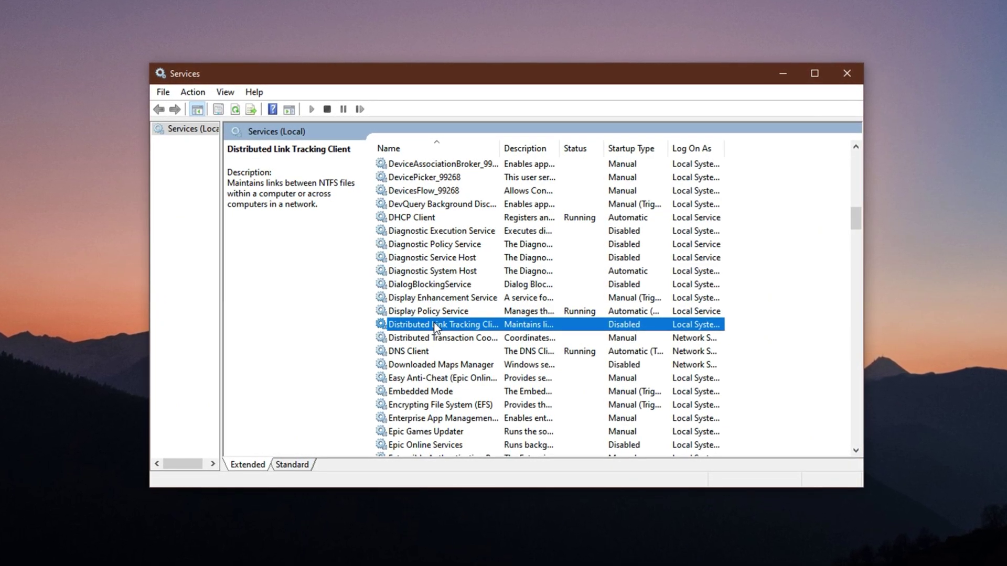
right_click(441, 324)
left_click(475, 453)
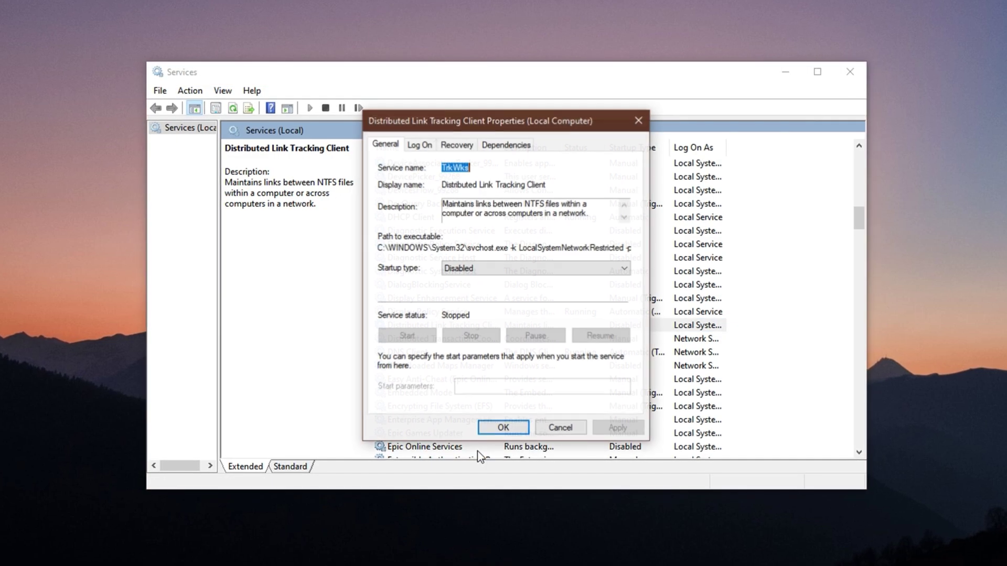
left_click(464, 269)
left_click(460, 272)
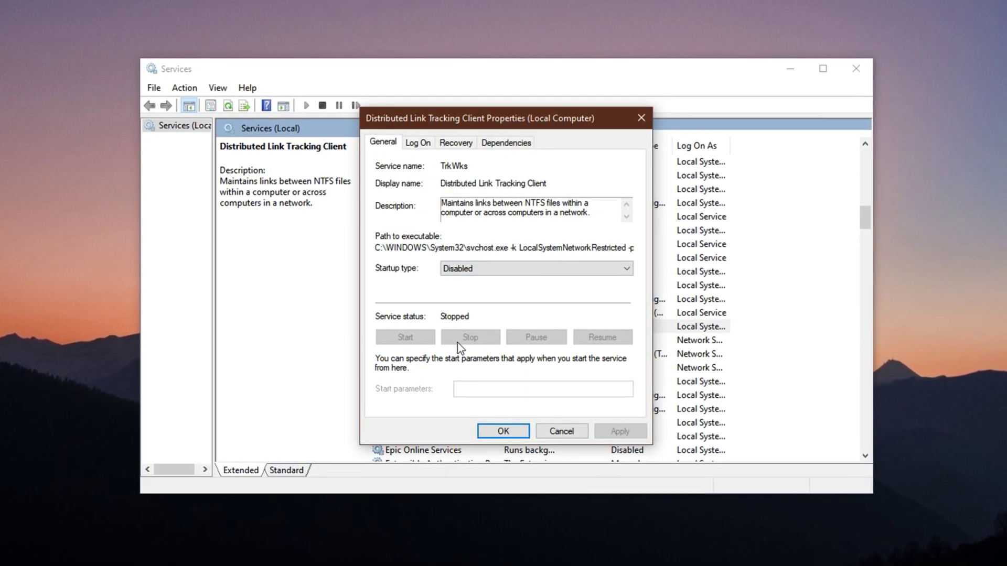
left_click(518, 436)
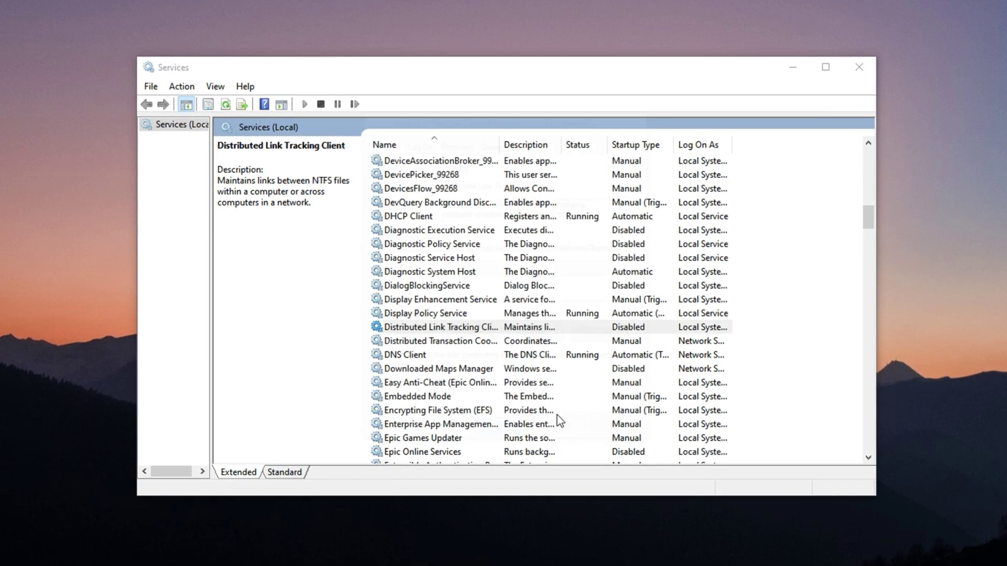
Set Remote Registry's startup type to Disabled and confirm with OK.
scroll(423, 339, "down", 20)
left_click(425, 287)
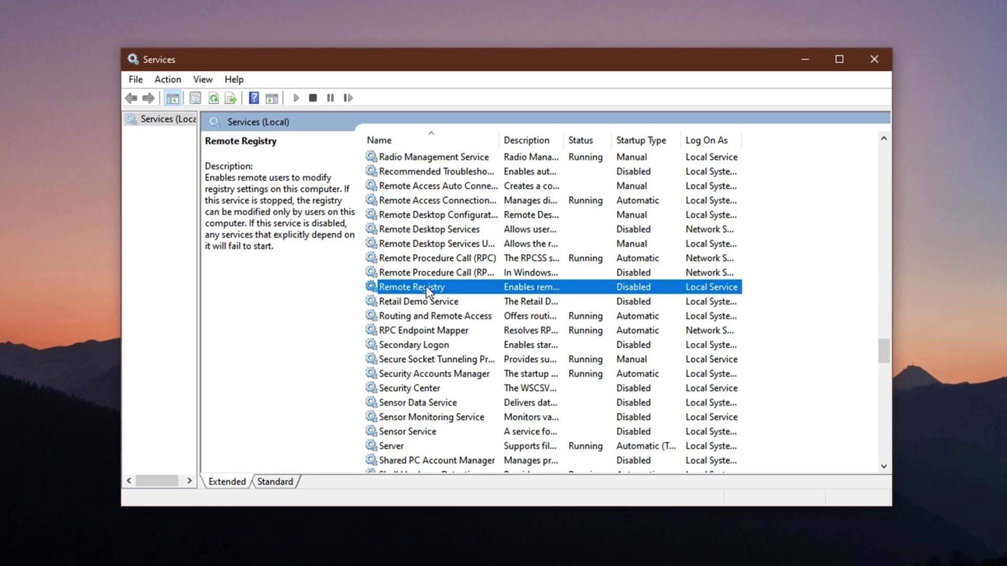
right_click(426, 285)
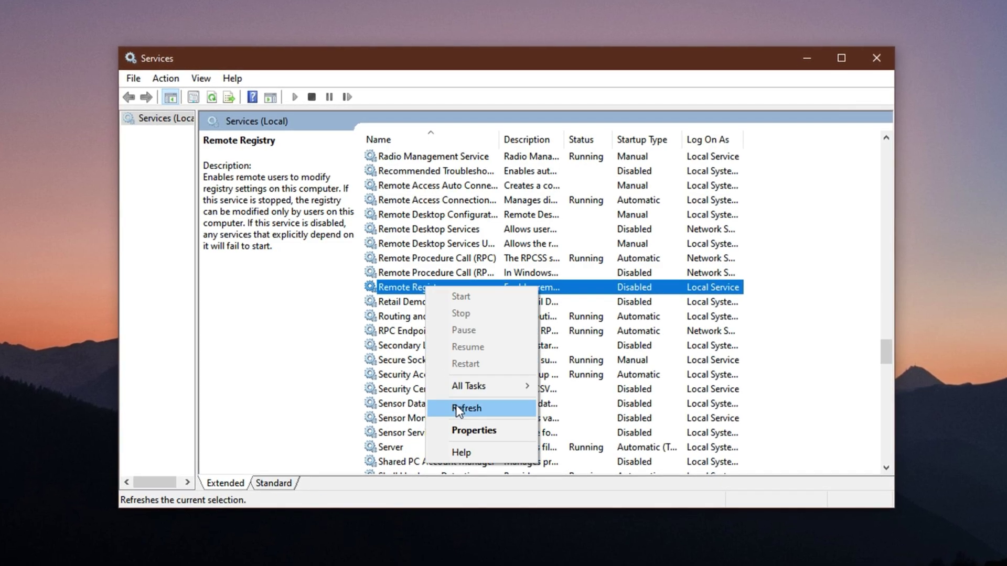
left_click(458, 432)
left_click(456, 271)
left_click(456, 273)
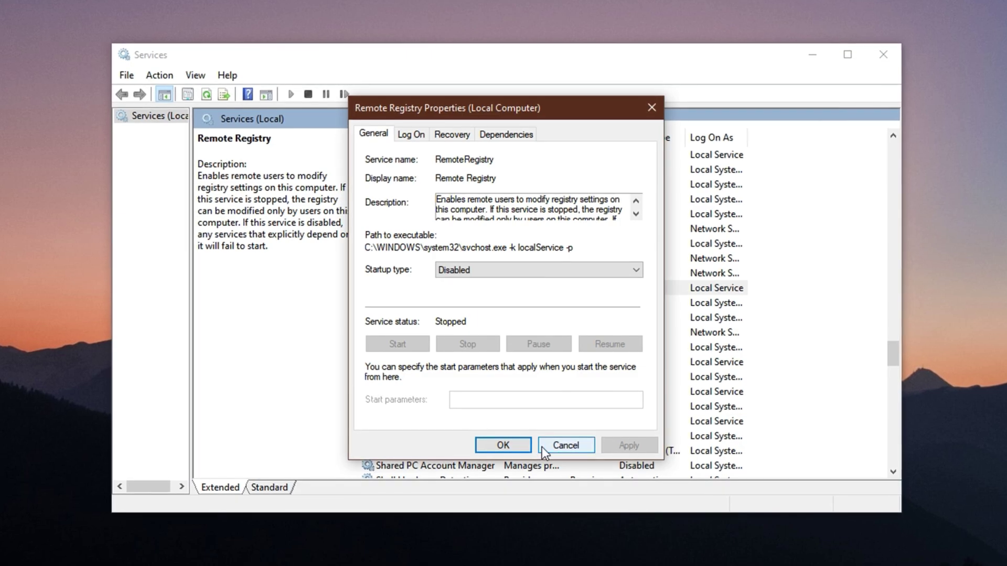
left_click(515, 446)
scroll(388, 336, "down", 15)
left_click(401, 274)
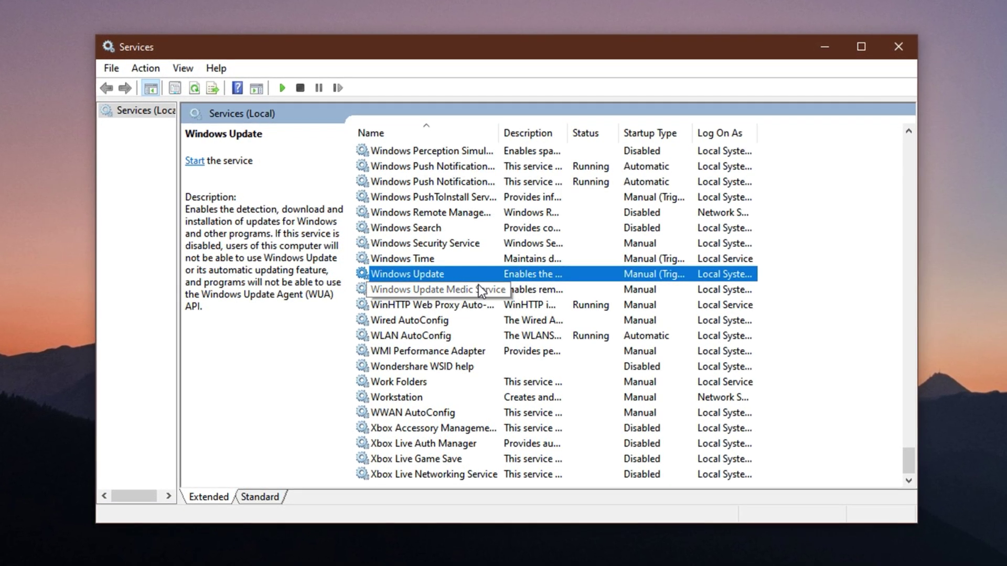
right_click(429, 273)
left_click(474, 429)
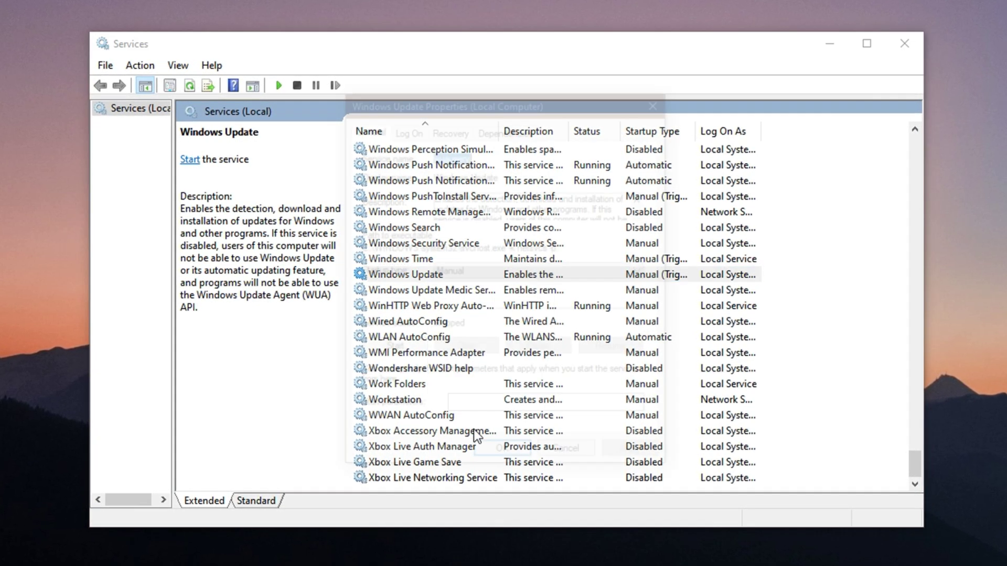
left_click(480, 277)
left_click(479, 277)
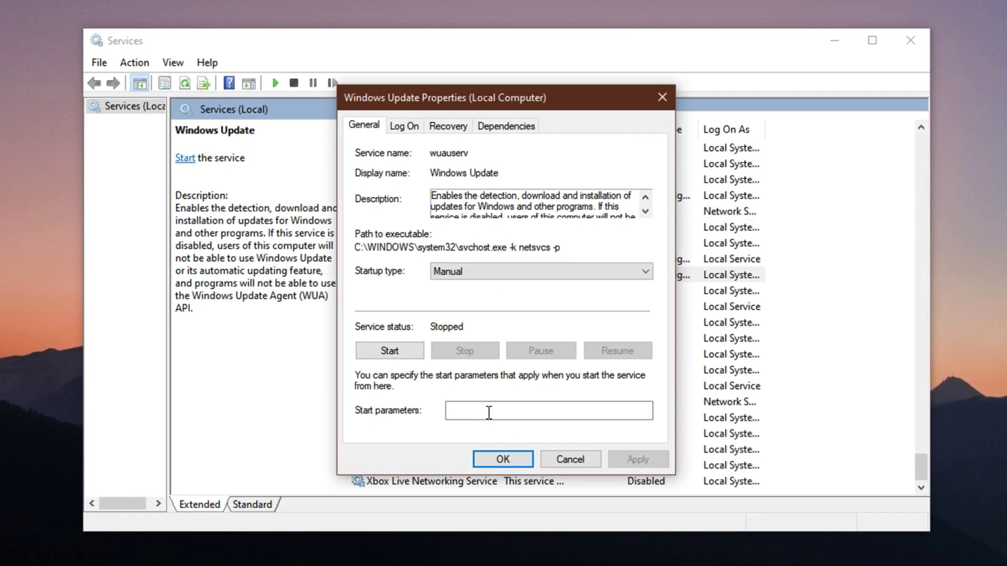
left_click(505, 459)
left_click(386, 274)
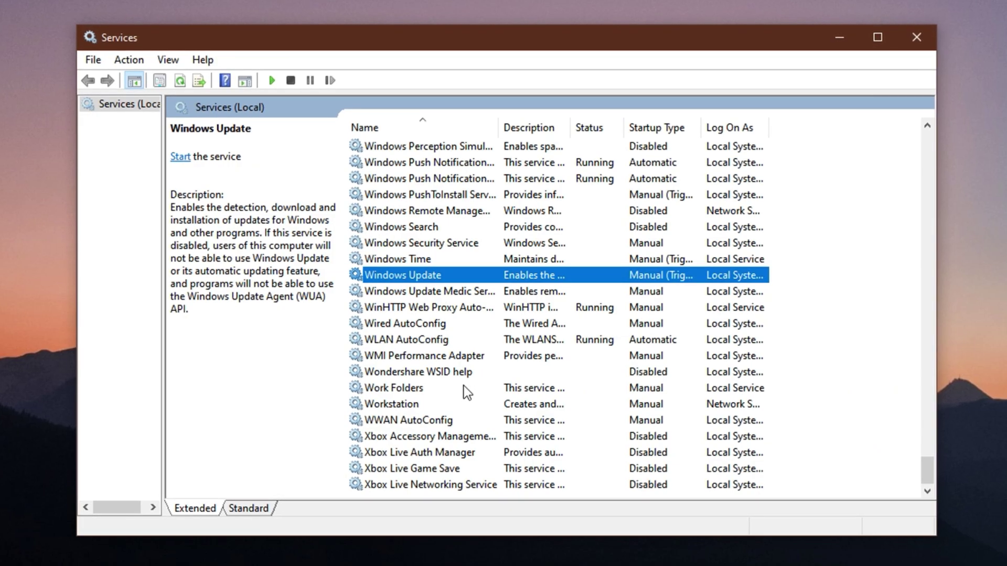
scroll(464, 386, "up", 14)
scroll(464, 386, "up", 20)
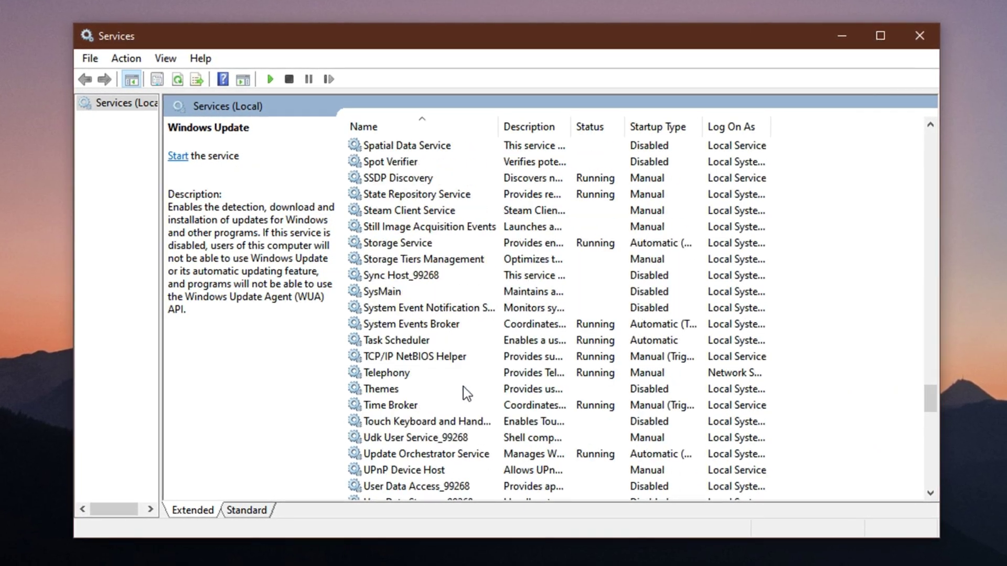
scroll(463, 388, "up", 17)
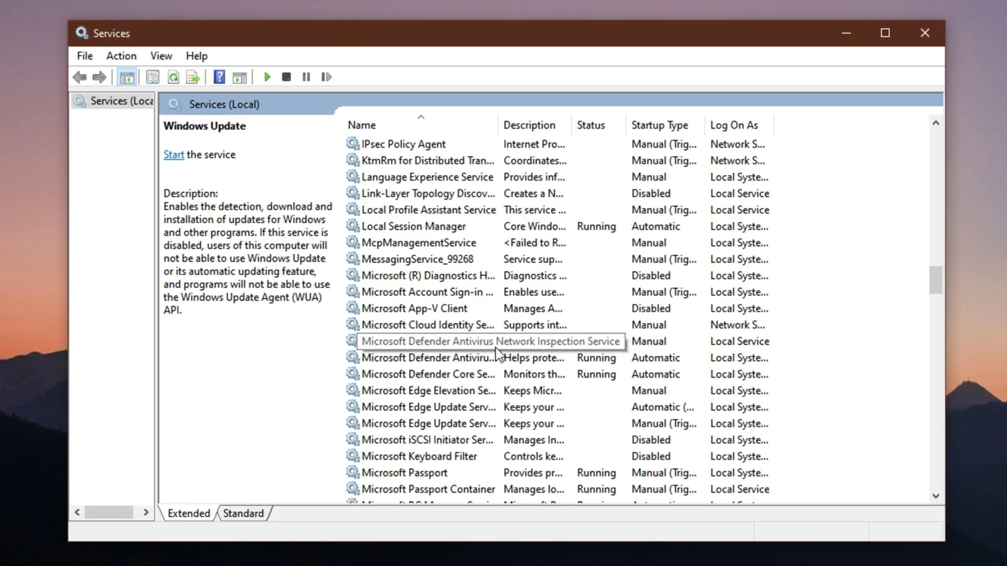
scroll(496, 348, "up", 18)
scroll(496, 347, "up", 14)
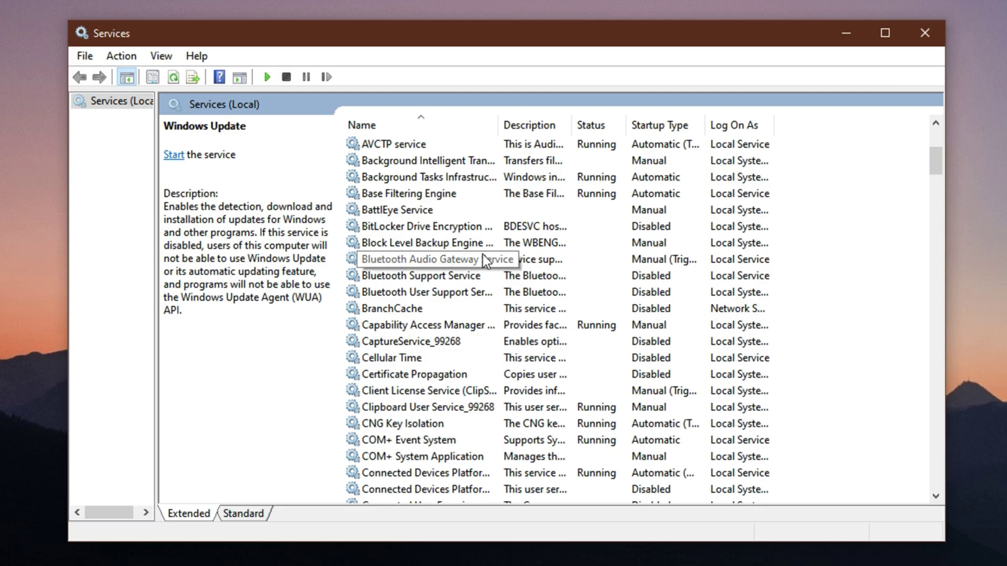
scroll(505, 372, "down", 3)
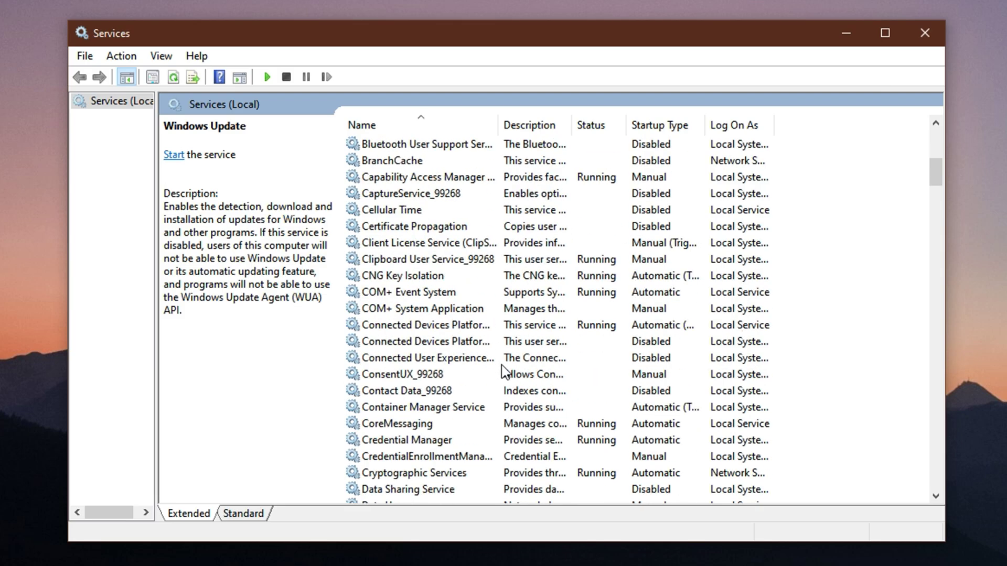
scroll(504, 370, "down", 12)
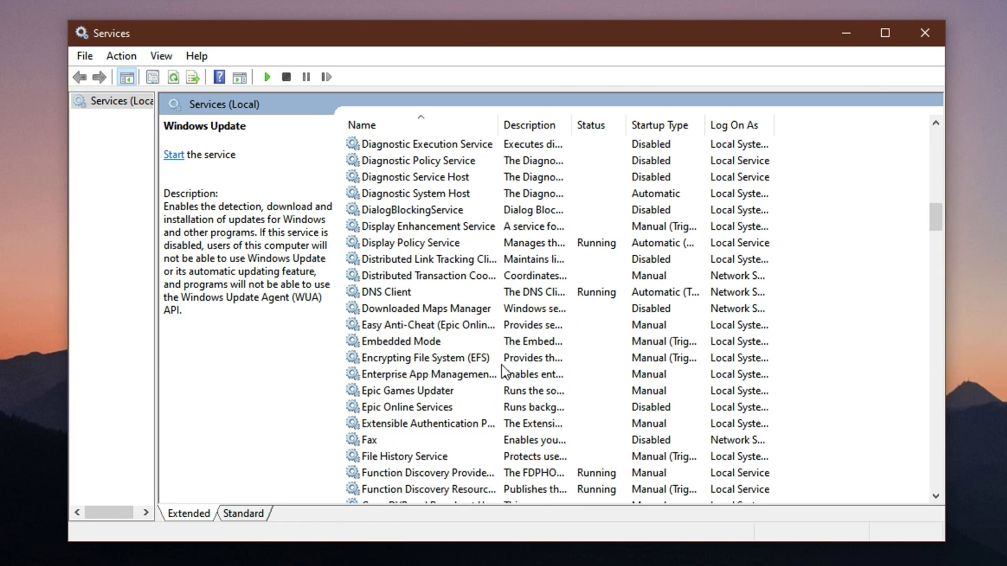
scroll(503, 371, "down", 12)
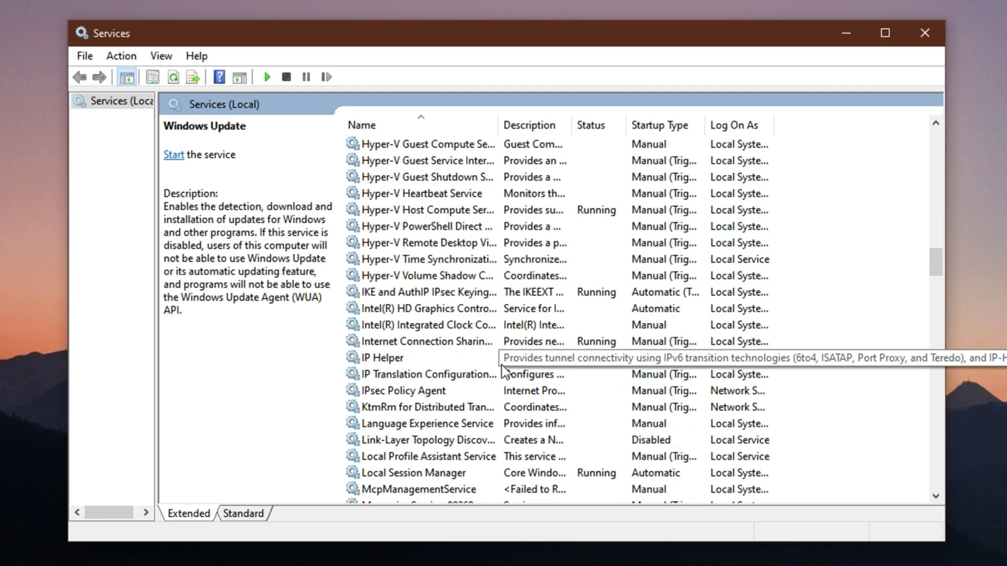
scroll(505, 370, "down", 13)
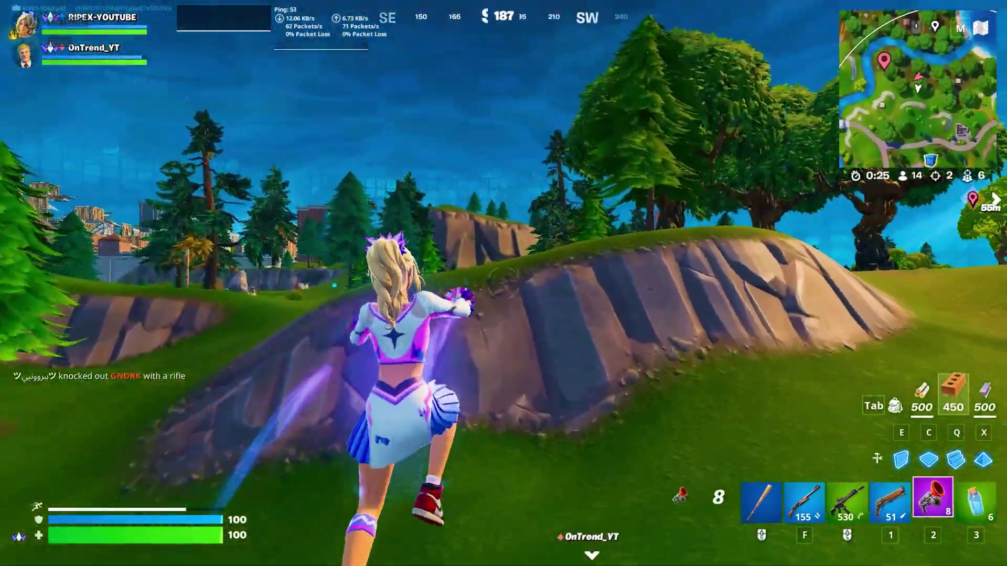
Grapple across the ridge, switch to the Mammoth Pistol, run to the cliff, then ping and aim at the enemy.
left_click(495, 284)
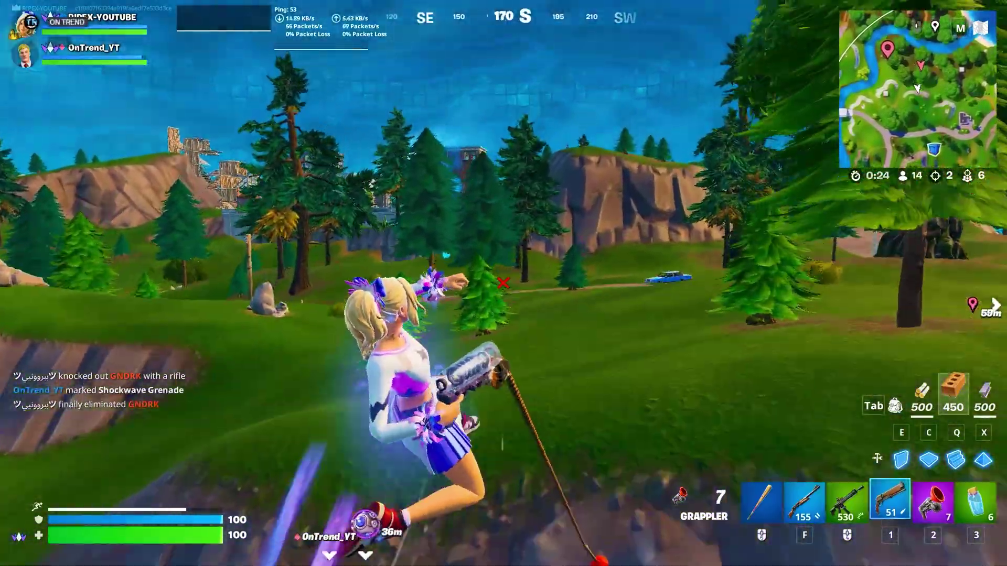
key("1")
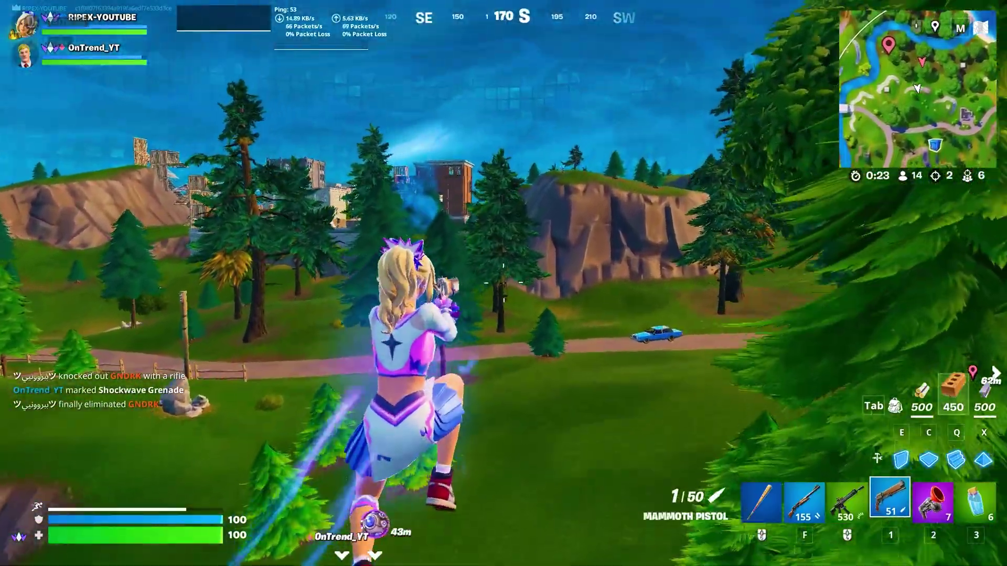
key("w")
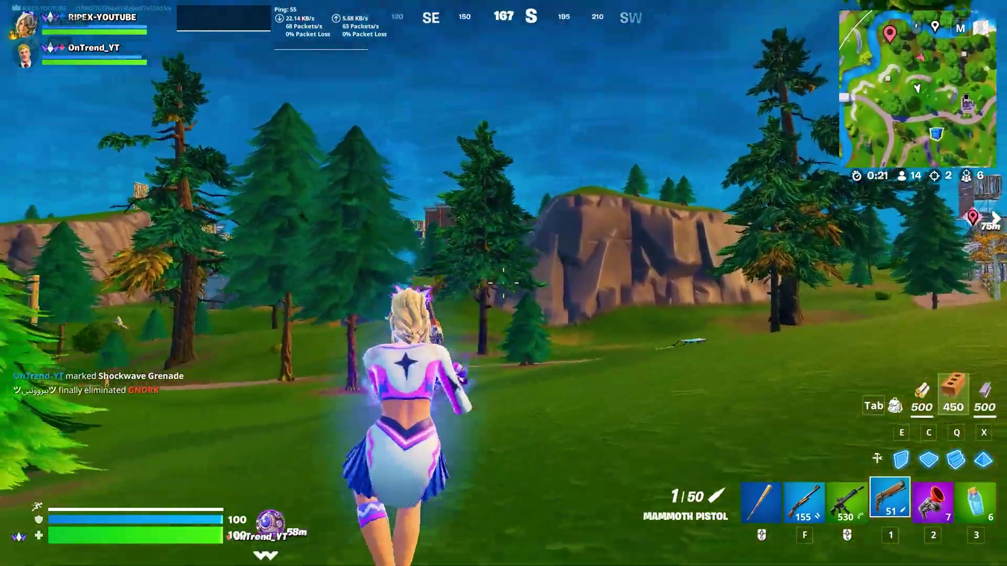
key("w")
middle_click(503, 283)
right_click(503, 283)
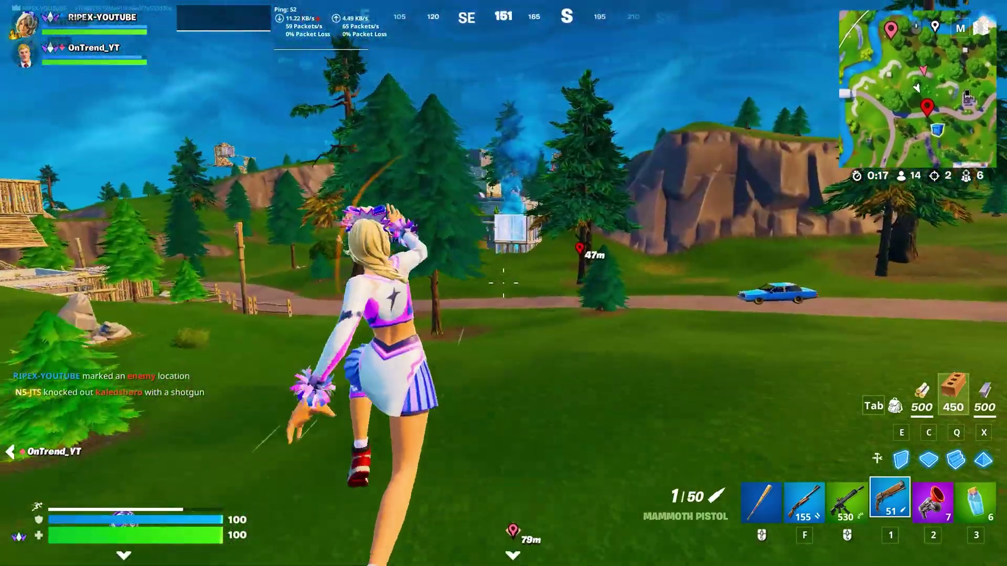